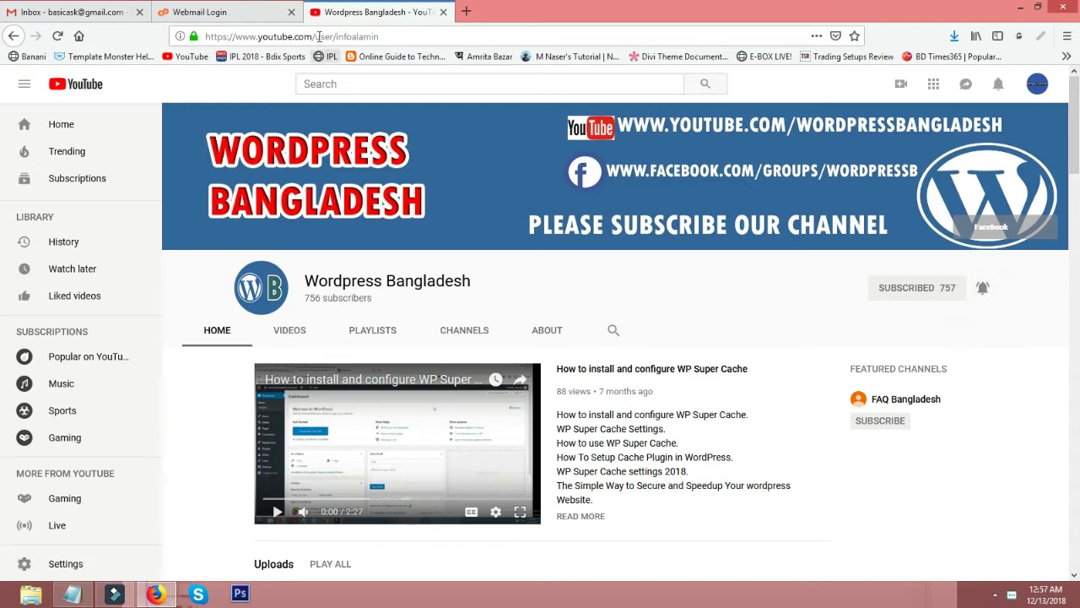
click(249, 13)
click(72, 594)
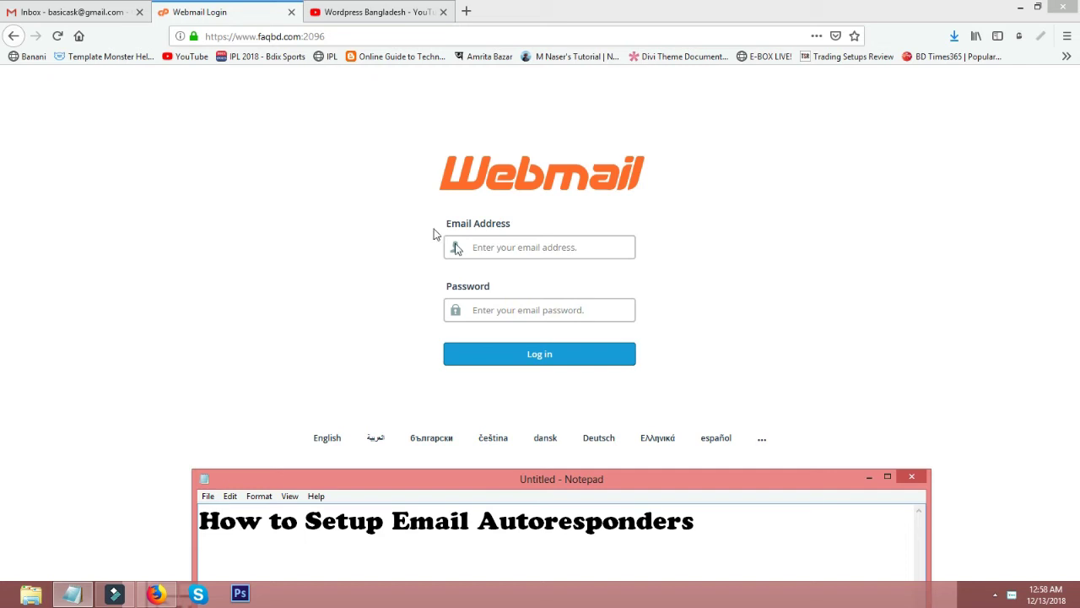
click(354, 248)
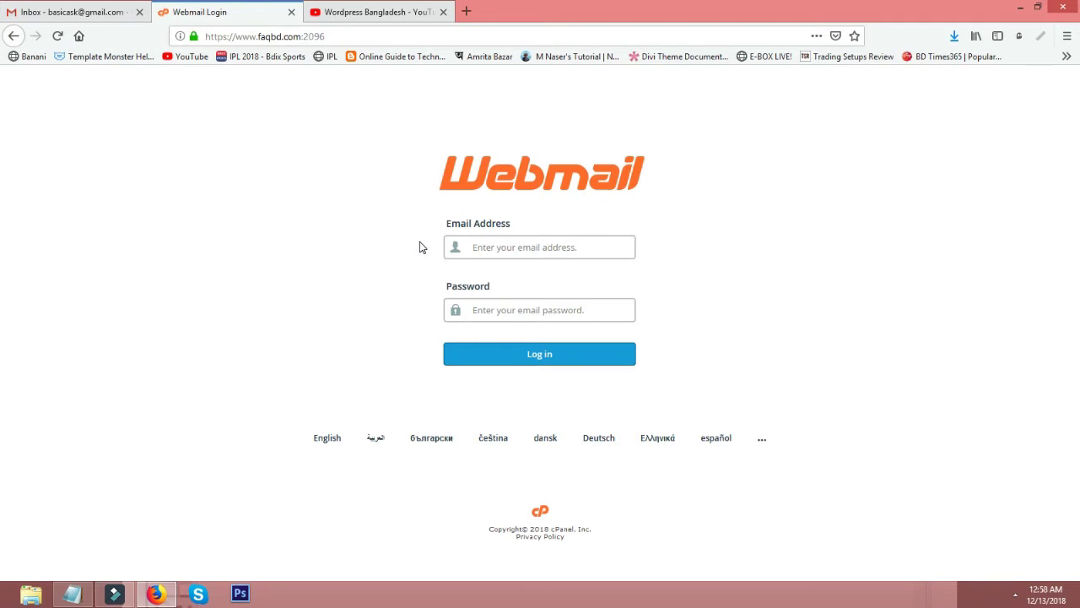
click(336, 246)
drag(300, 36, 412, 36)
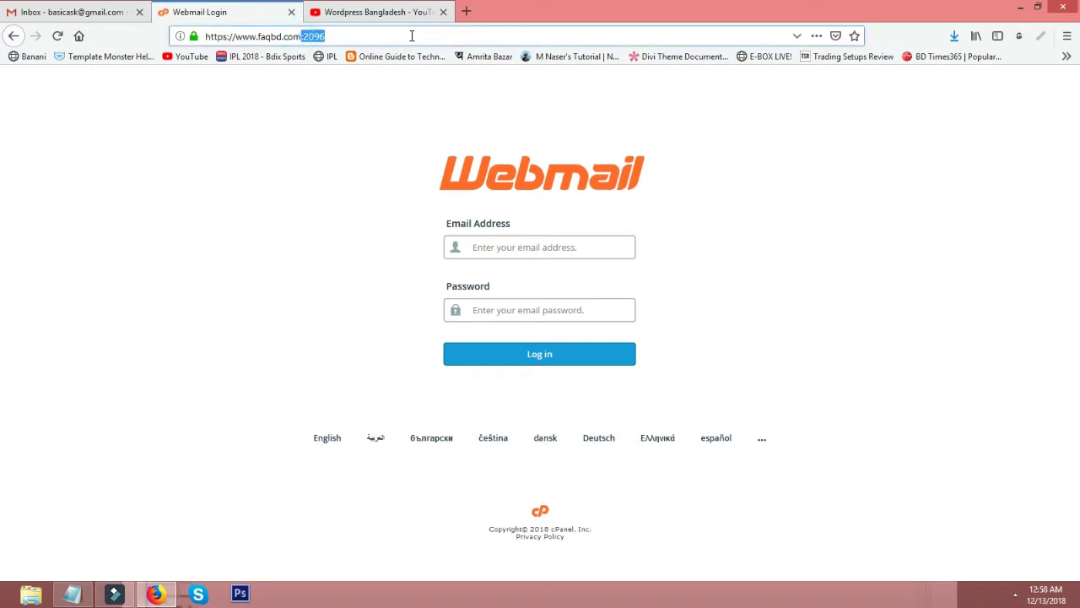
text(/we)
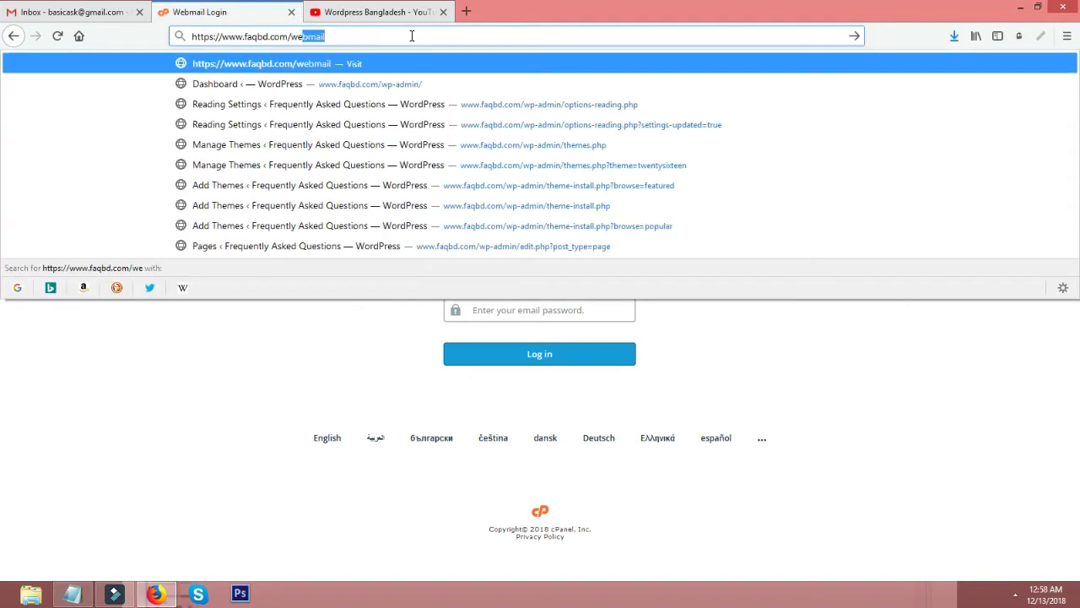
key(Return)
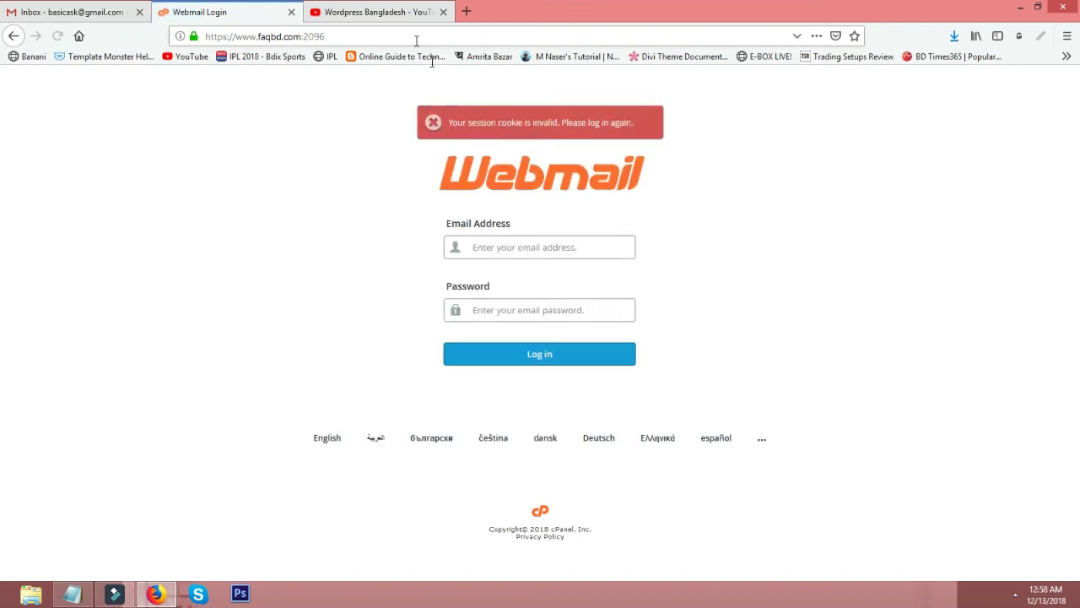
Log in to webmail with the account's email address and password, and decline saving the login in the browser.
click(506, 249)
text(info)
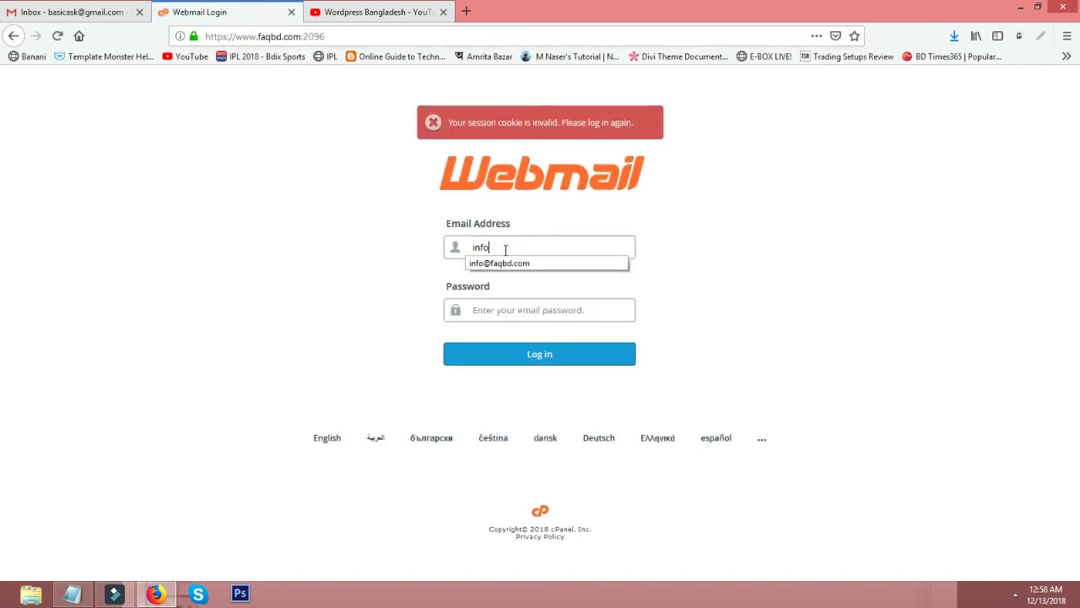
click(507, 263)
click(506, 309)
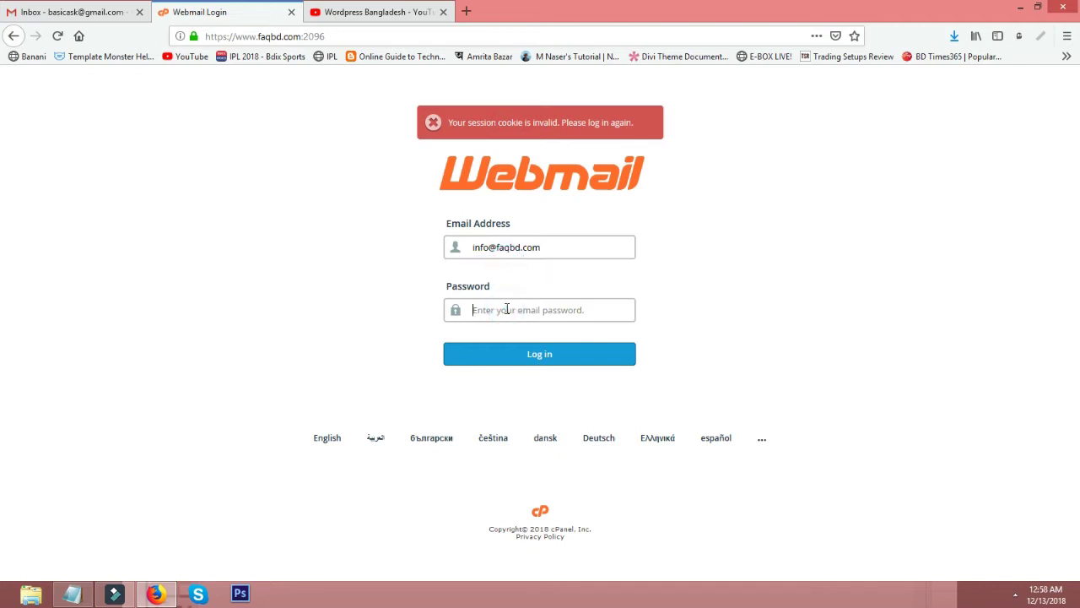
text(••)
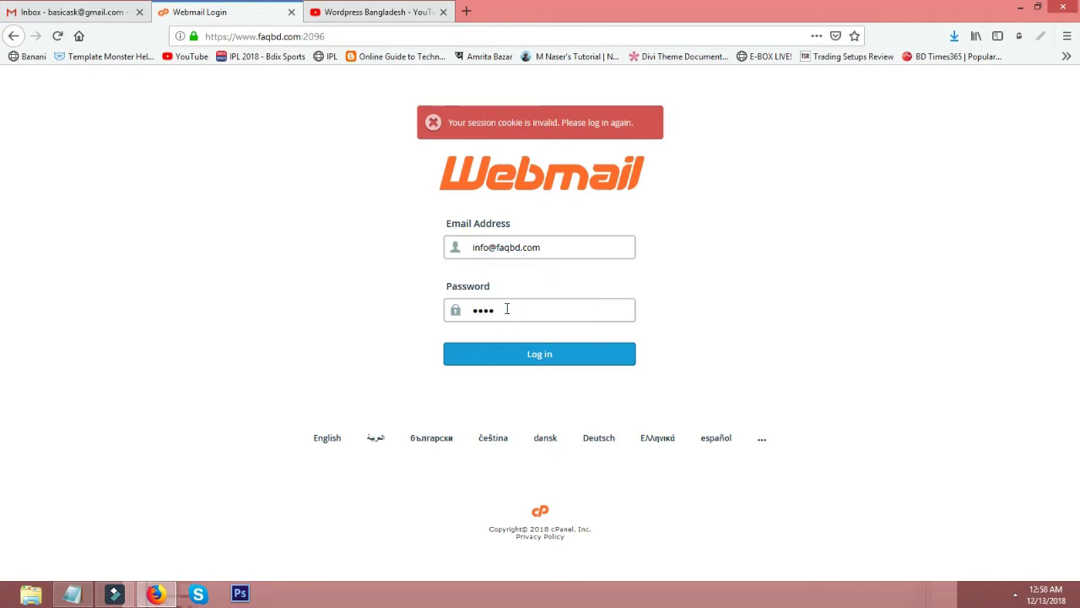
text(•••••••)
key(Return)
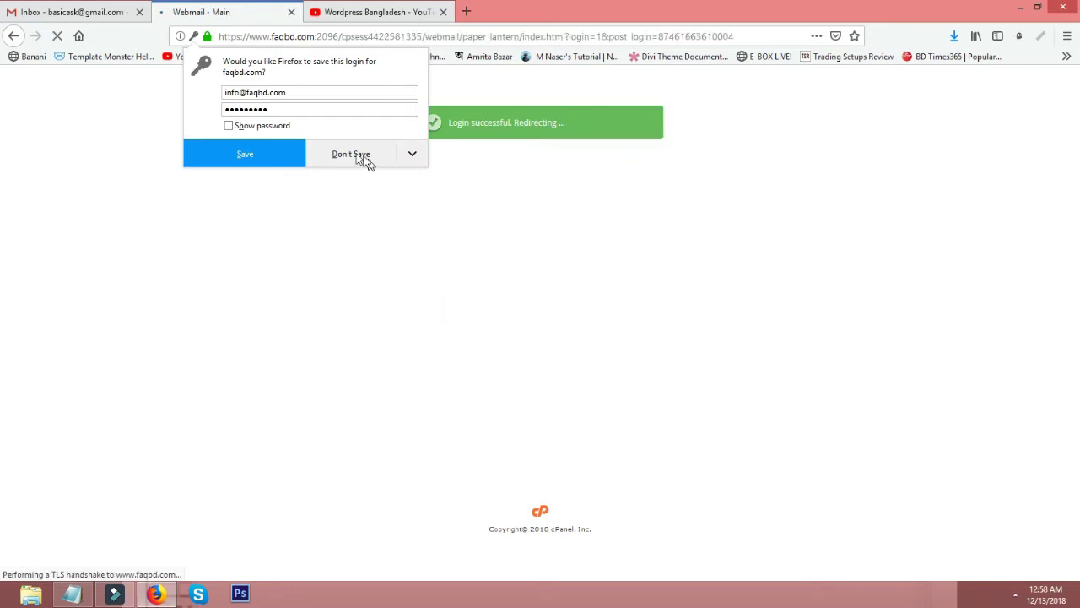
click(358, 159)
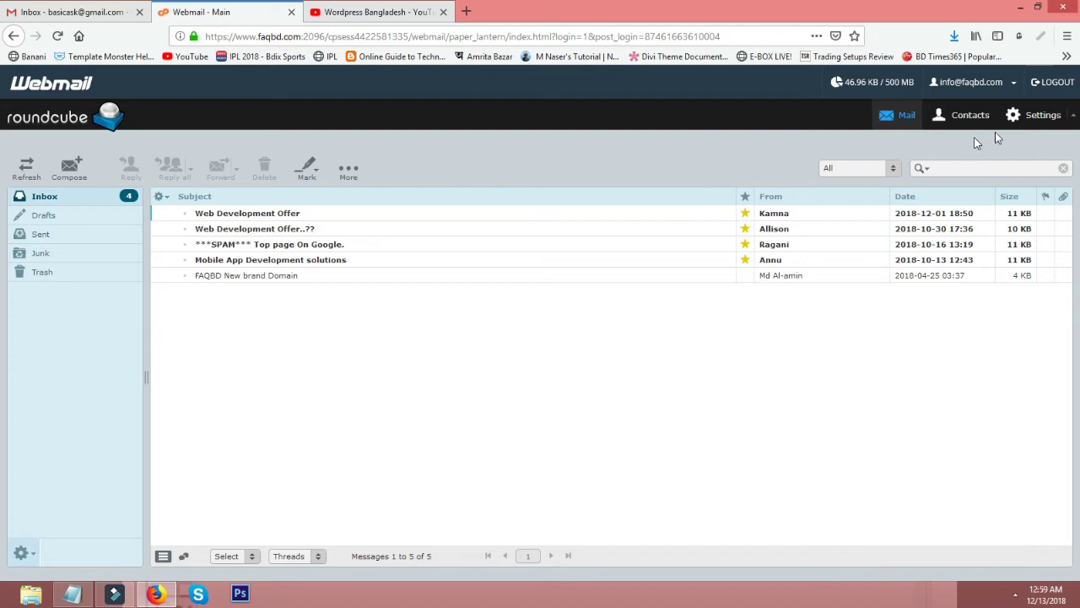
Open the account's Autoresponders page and start adding a new autoresponder.
click(1013, 88)
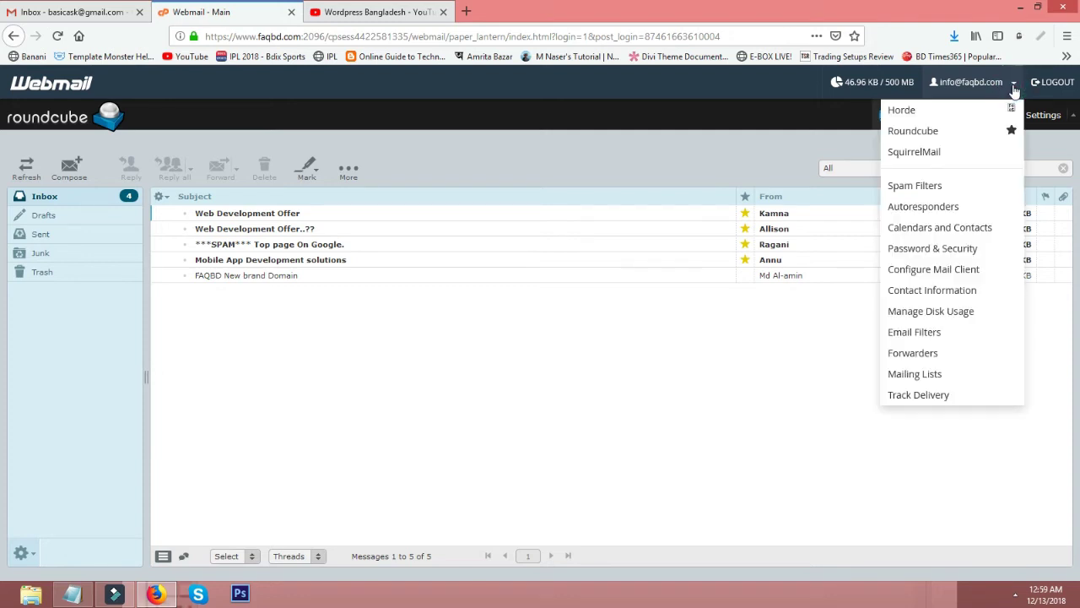
click(933, 207)
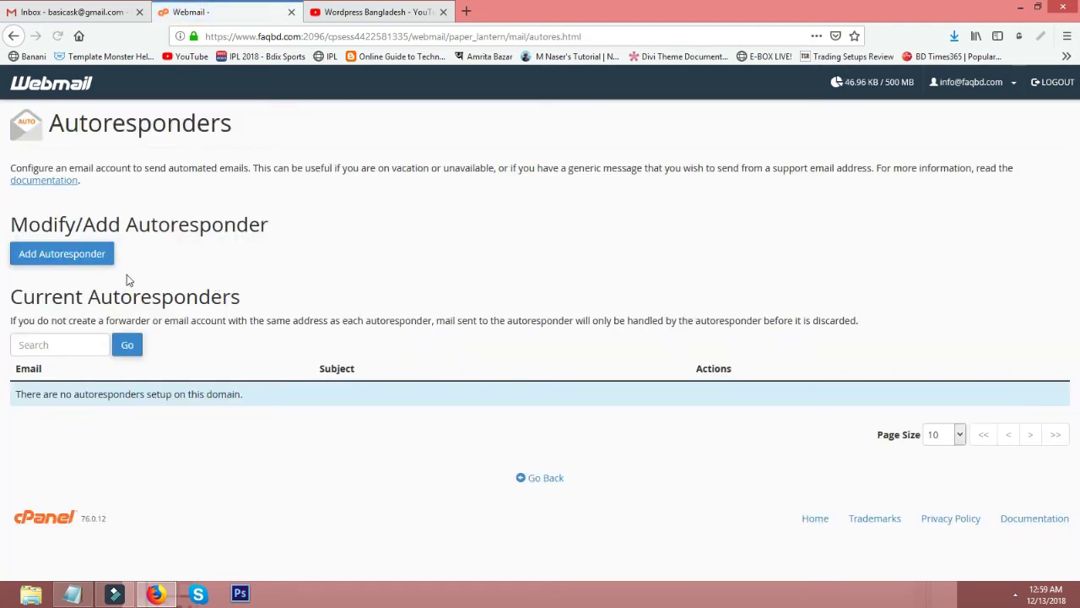
click(71, 262)
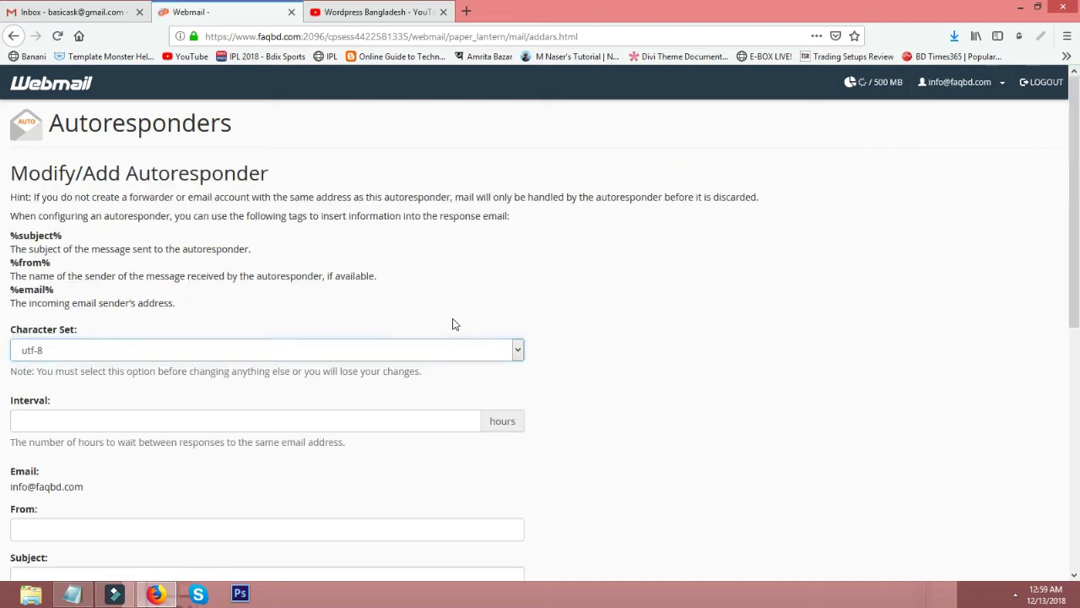
Copy the account's email address shown in the form and paste it as the From value.
scroll(452, 325, down, 3)
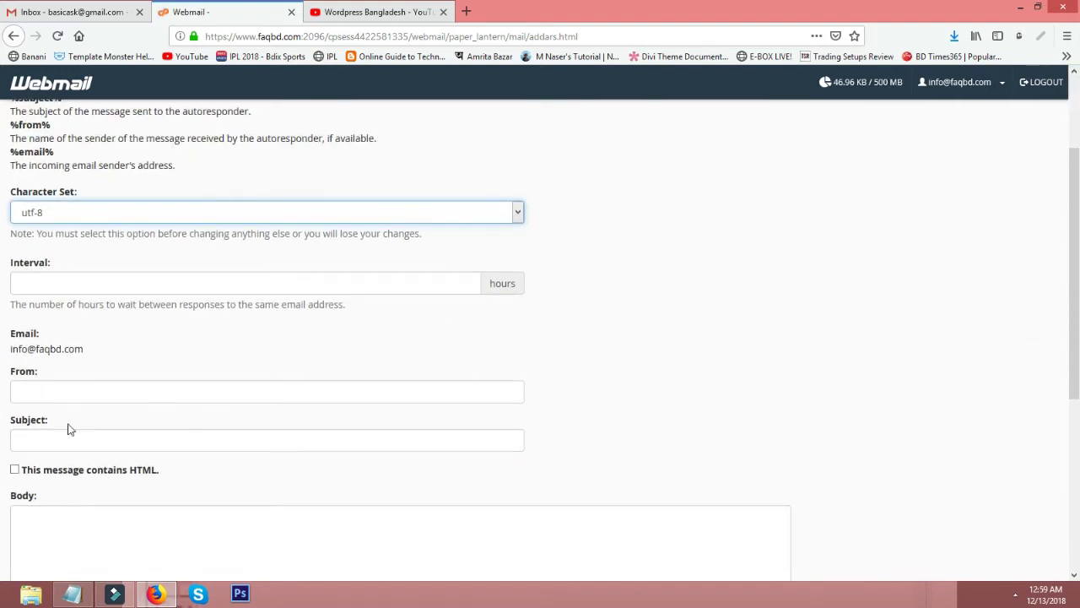
drag(11, 348, 91, 351)
right_click(85, 350)
click(105, 356)
click(67, 388)
right_click(64, 386)
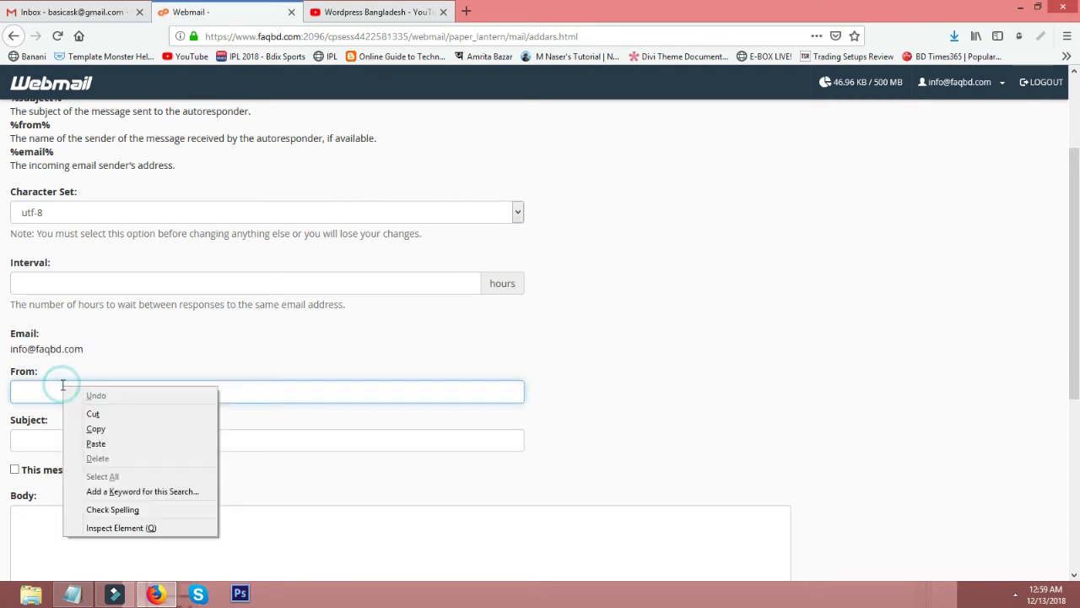
click(96, 443)
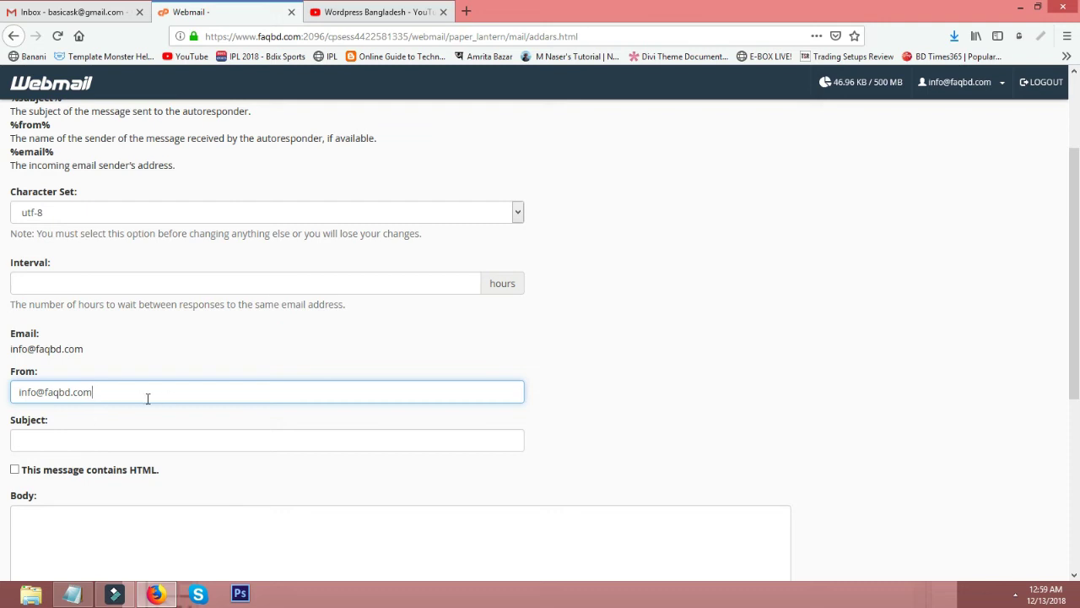
click(105, 440)
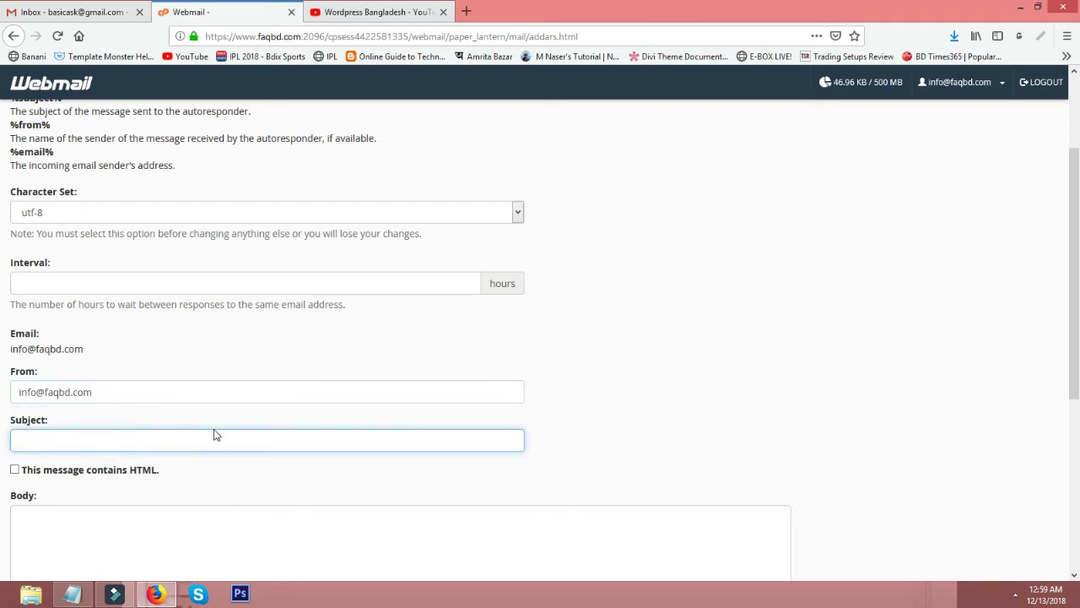
text(During Vacation Time)
drag(123, 440, 2, 440)
key(BackSpace)
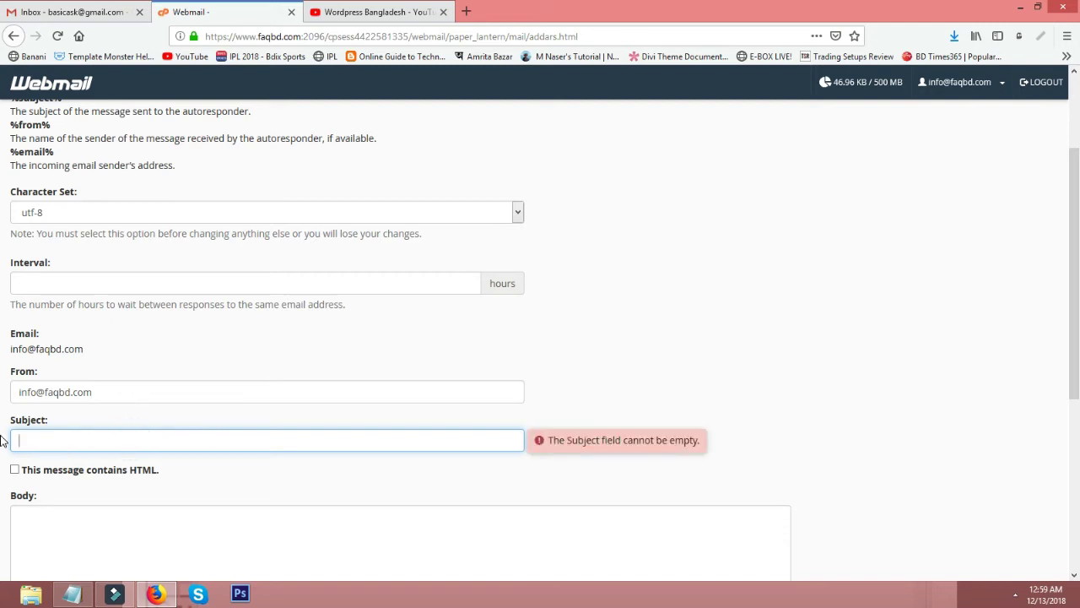
Enter "Thanks For Your Email" as the autoresponder's subject.
text(Thanks For Yo)
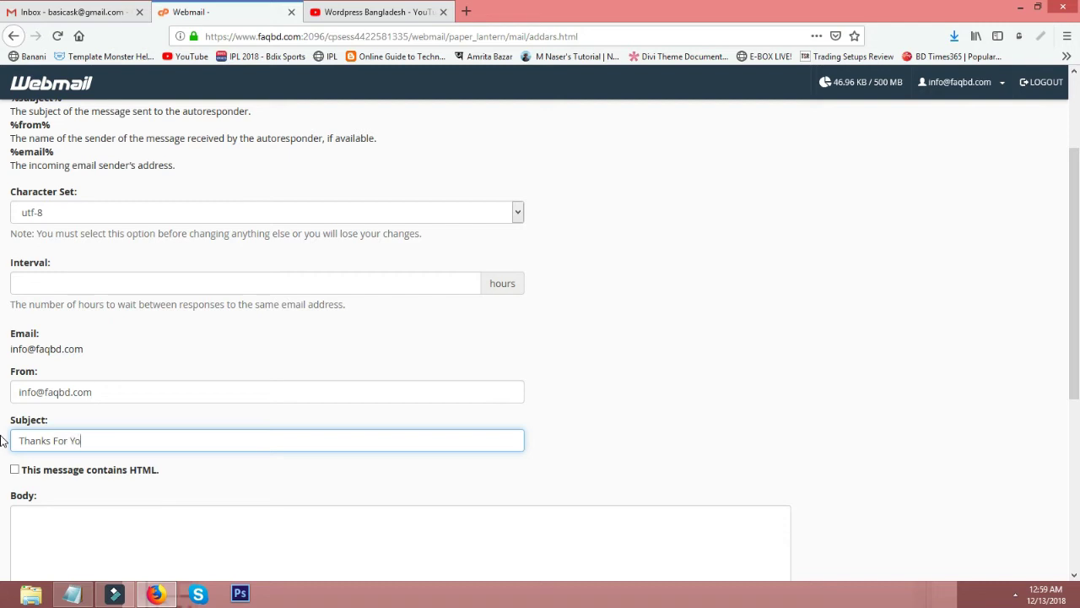
text(ur Email)
Begin the message body with the greeting "Dear Sender".
scroll(237, 422, down, 3)
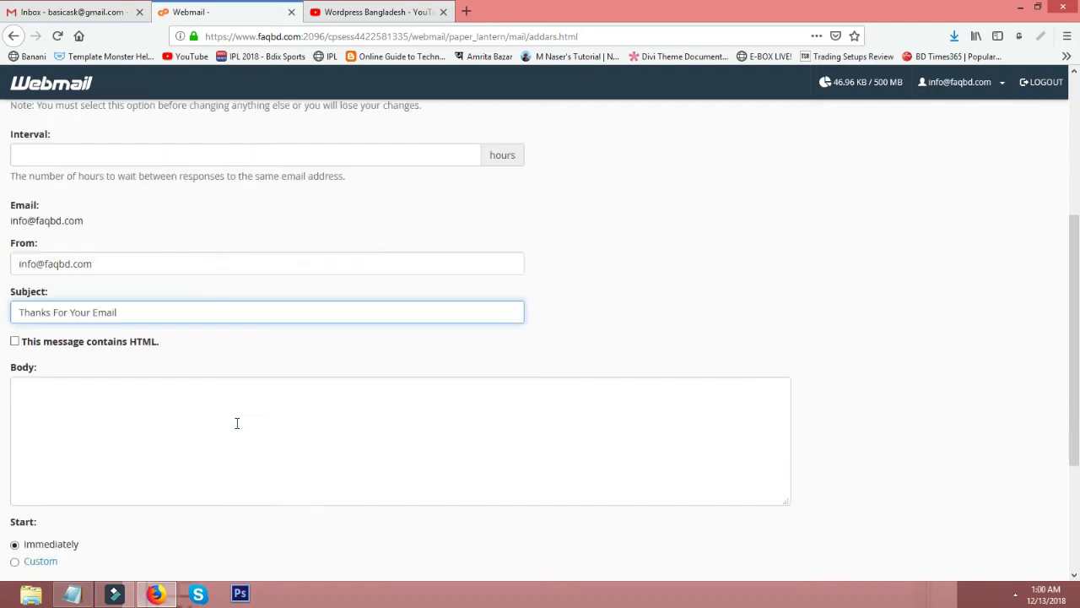
click(115, 387)
text(Dear)
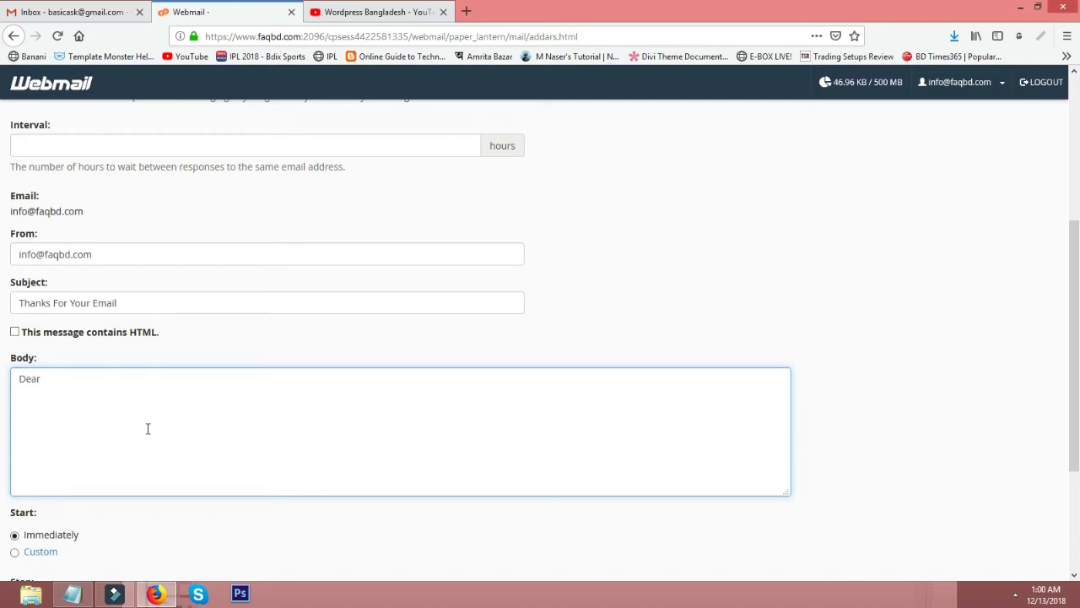
text( Se)
text(nder )
Write "i will be on vacation" on a new line below the greeting, correcting the spelling.
text(i w)
text(il )
text(be on)
click(35, 392)
text(l)
click(82, 397)
text(vacato)
key(BackSpace)
text(ion)
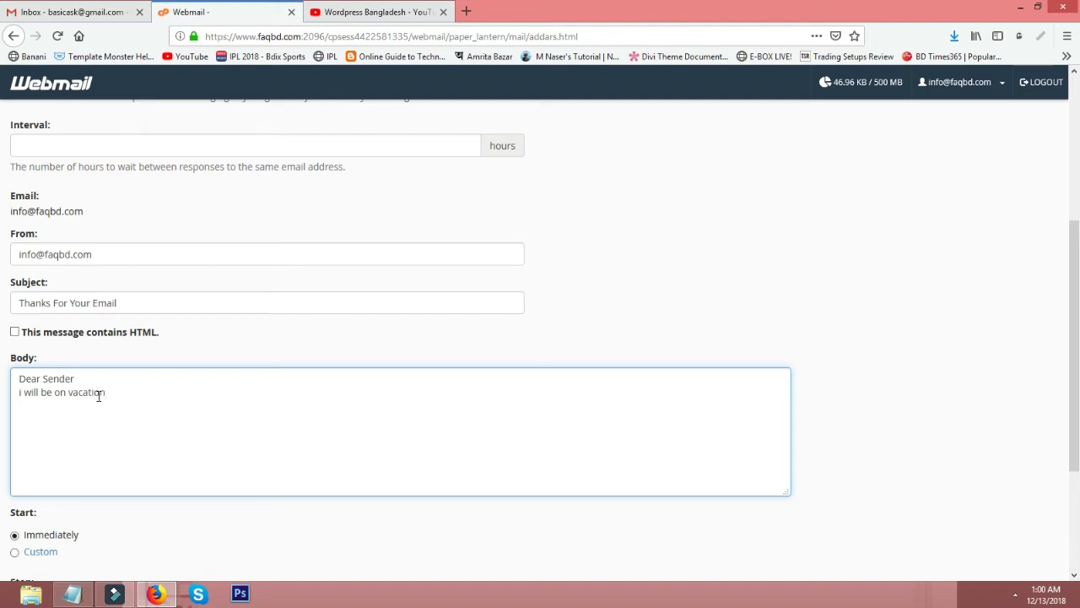
Continue the vacation sentence with the date range "from 13 December to 16 December".
text( from 15 december)
click(142, 392)
key(BackSpace)
text(3)
right_click(174, 393)
click(204, 401)
text(to)
drag(194, 392, 132, 395)
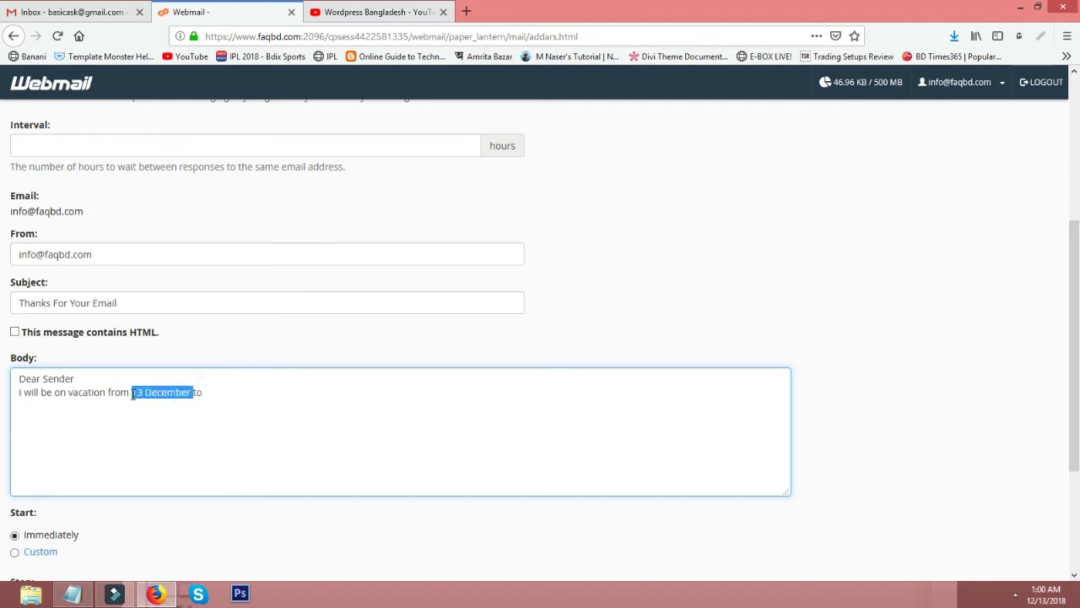
click(231, 382)
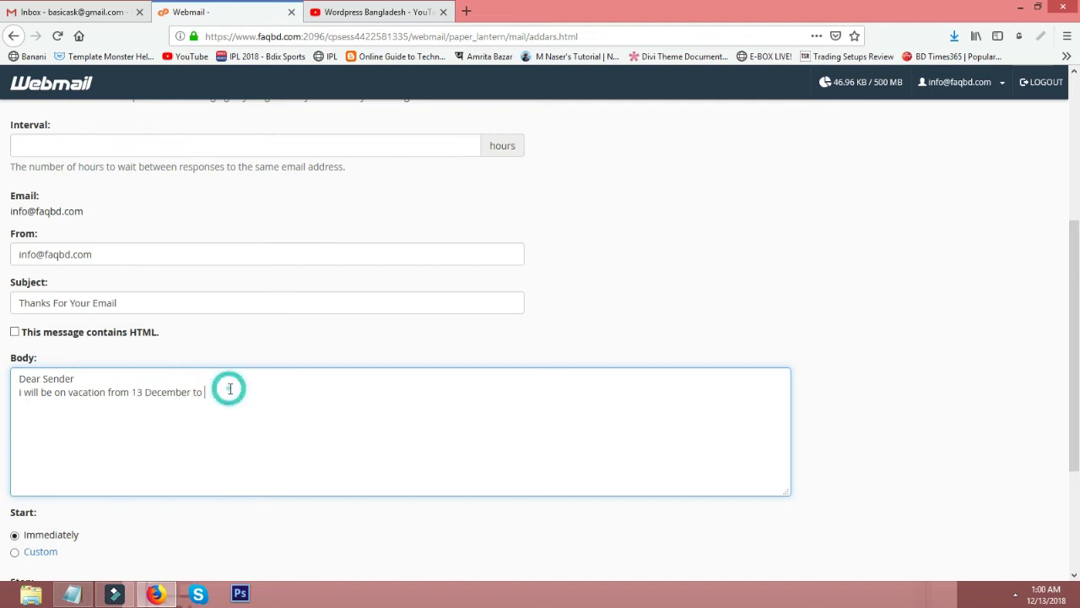
key(ctrl+v)
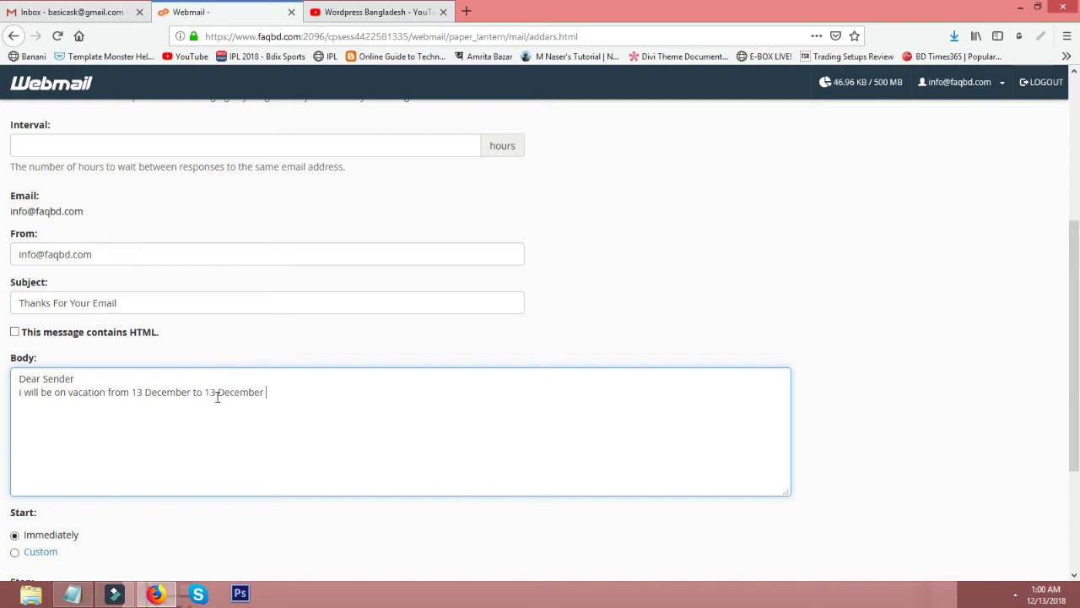
click(214, 392)
key(BackSpace)
text(6)
Finish the body with "i will reply after my vacation period." and the closing "Thanks" below a blank line.
click(284, 390)
text(ll reply a)
text(fter my vacat)
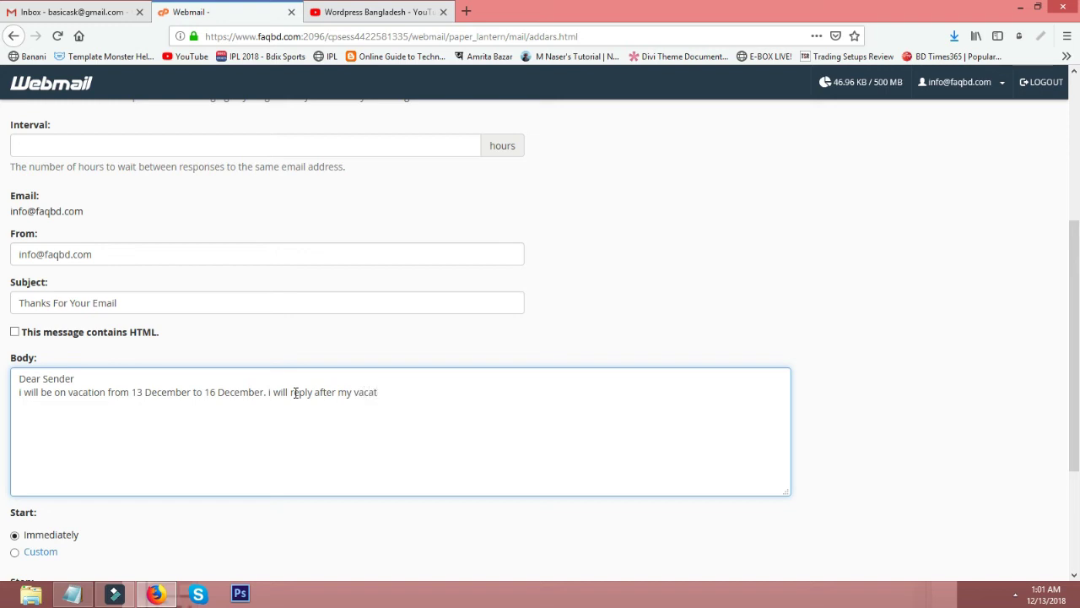
text(ion preriod)
right_click(400, 395)
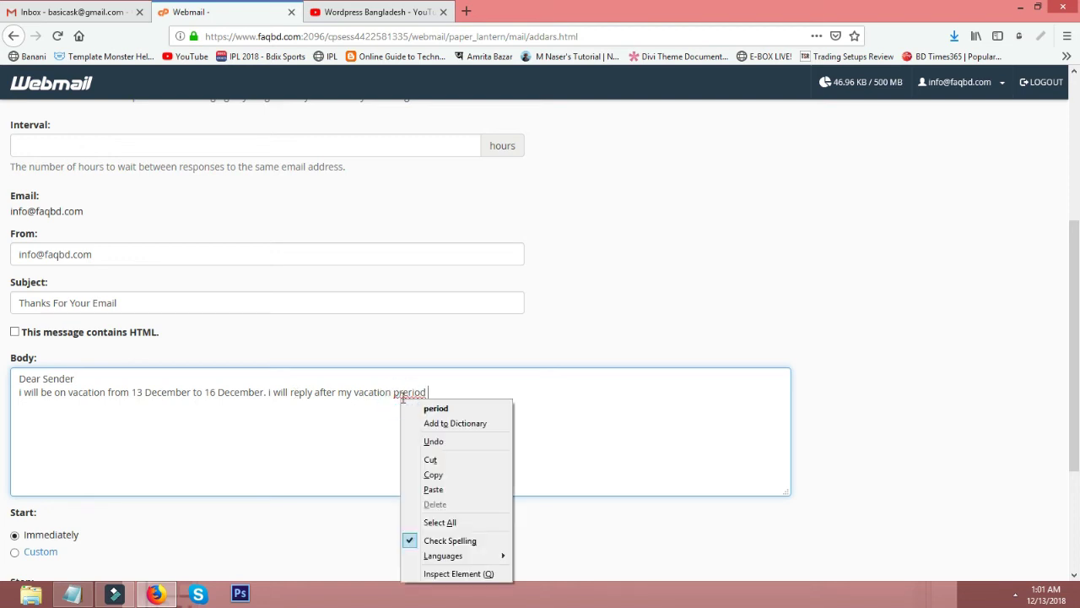
click(426, 408)
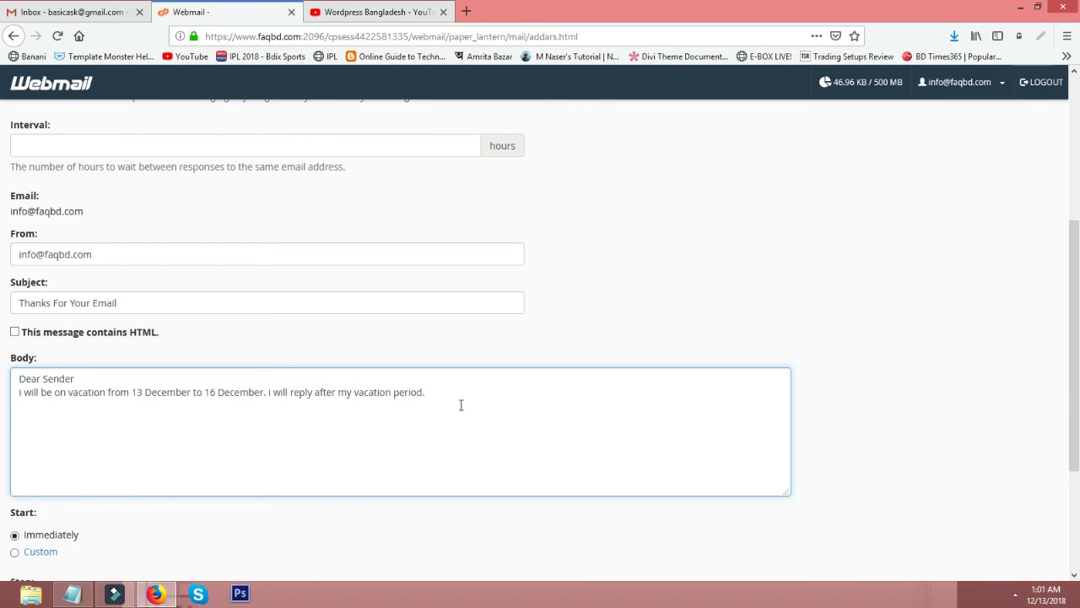
text(hanks)
key(Return)
Set the interval between responses to 5 hours and create the autoresponder.
scroll(447, 409, up, 3)
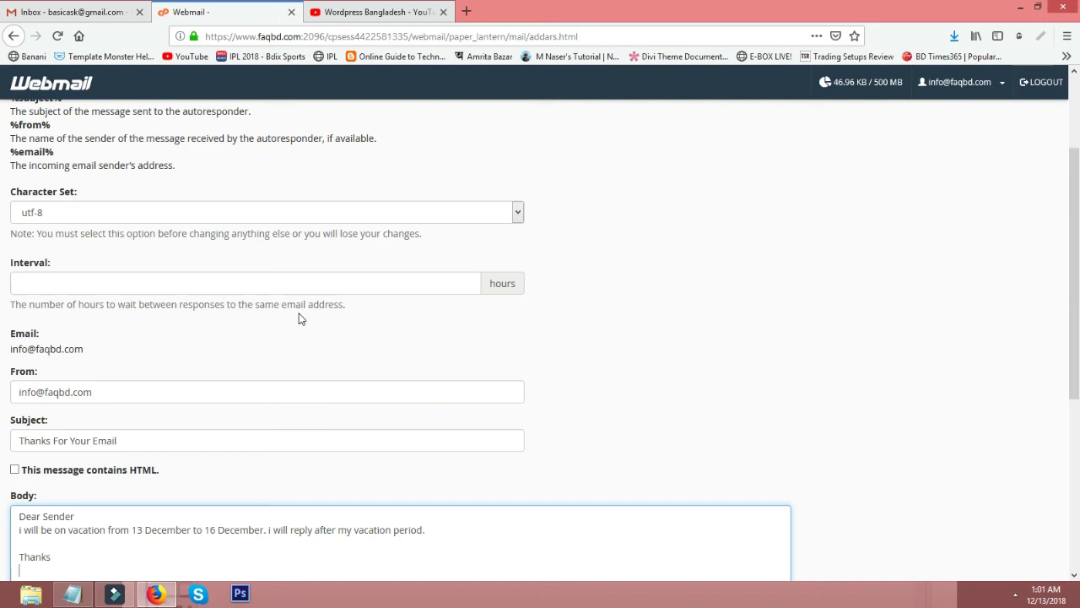
click(168, 287)
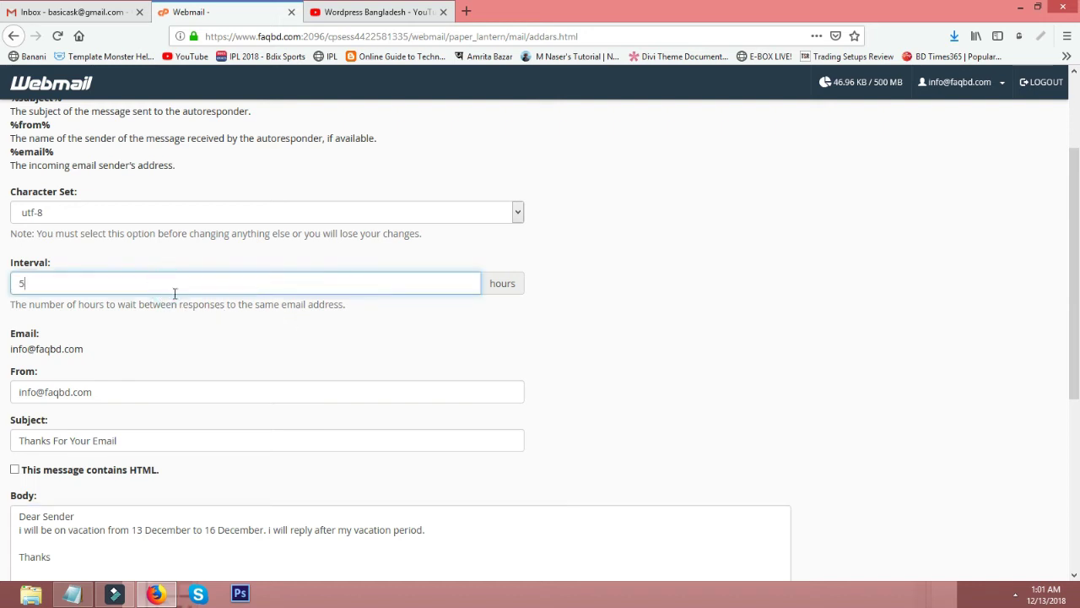
click(197, 341)
scroll(359, 368, down, 4)
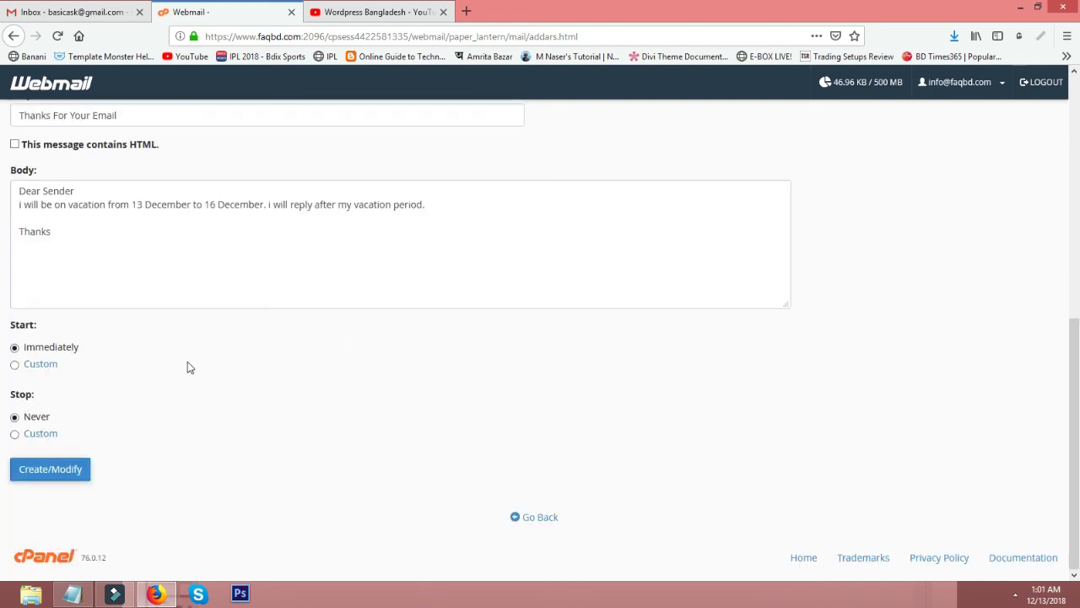
click(52, 479)
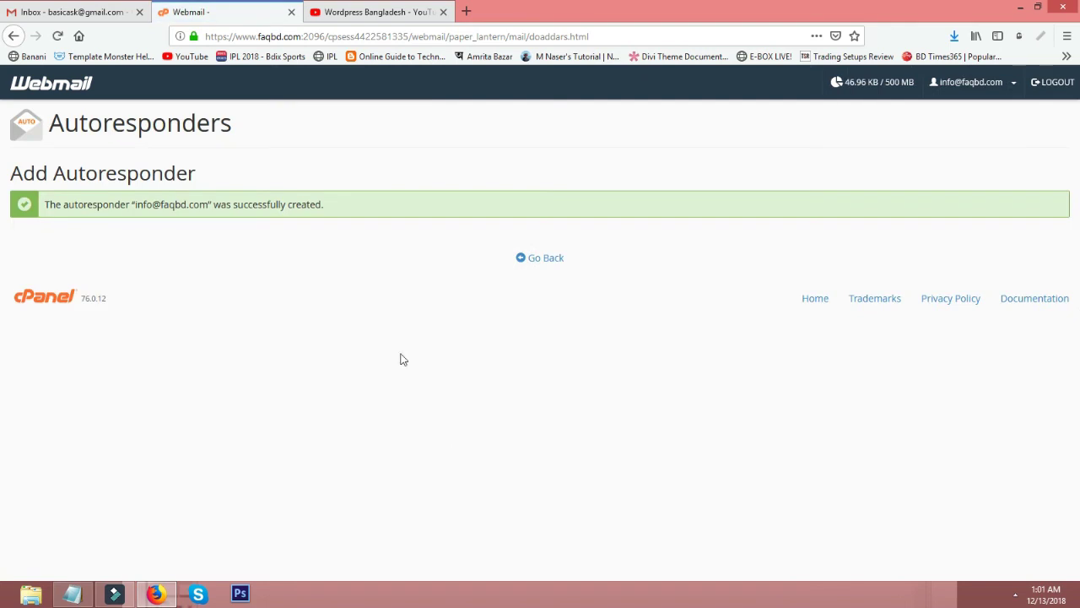
Copy the autoresponder's email address from the success message and return to the webmail main page.
drag(208, 205, 133, 206)
right_click(144, 208)
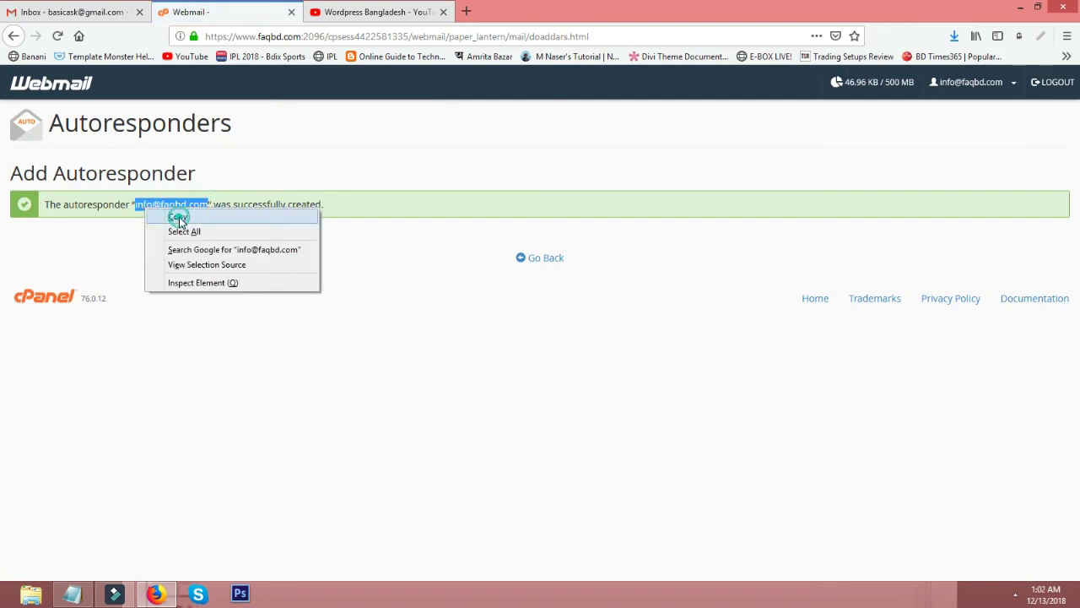
click(177, 217)
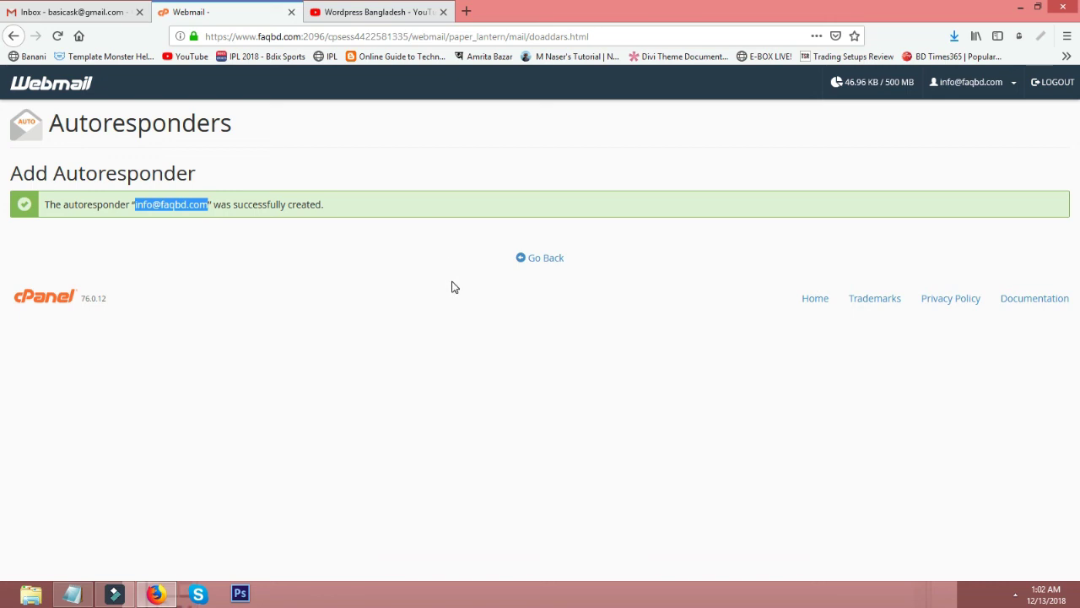
click(60, 82)
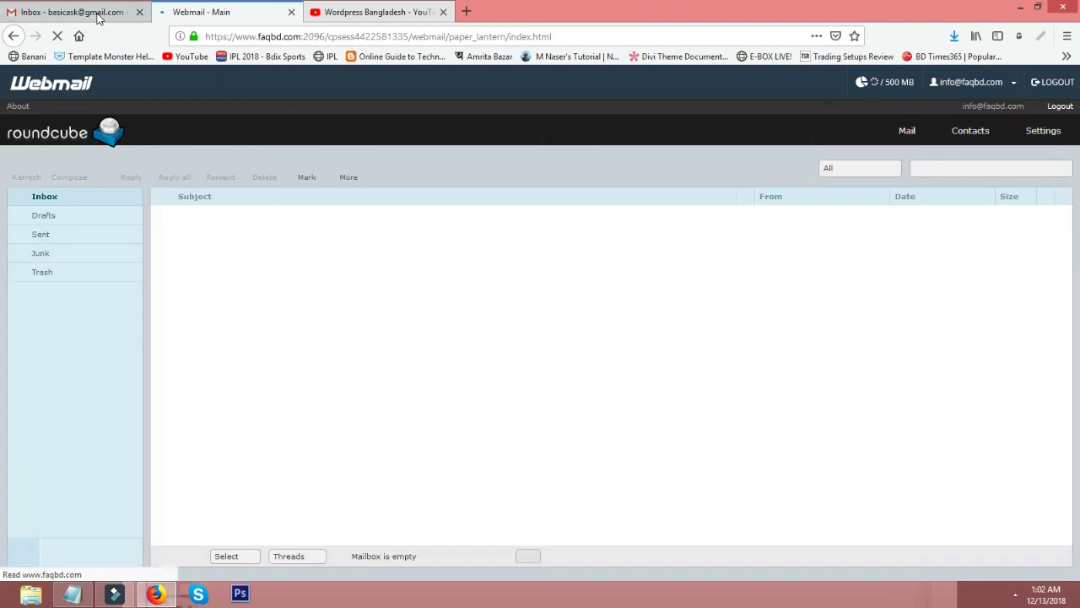
In Gmail, start a new email to the copied mailbox address with the subject "hello how are you today".
click(80, 12)
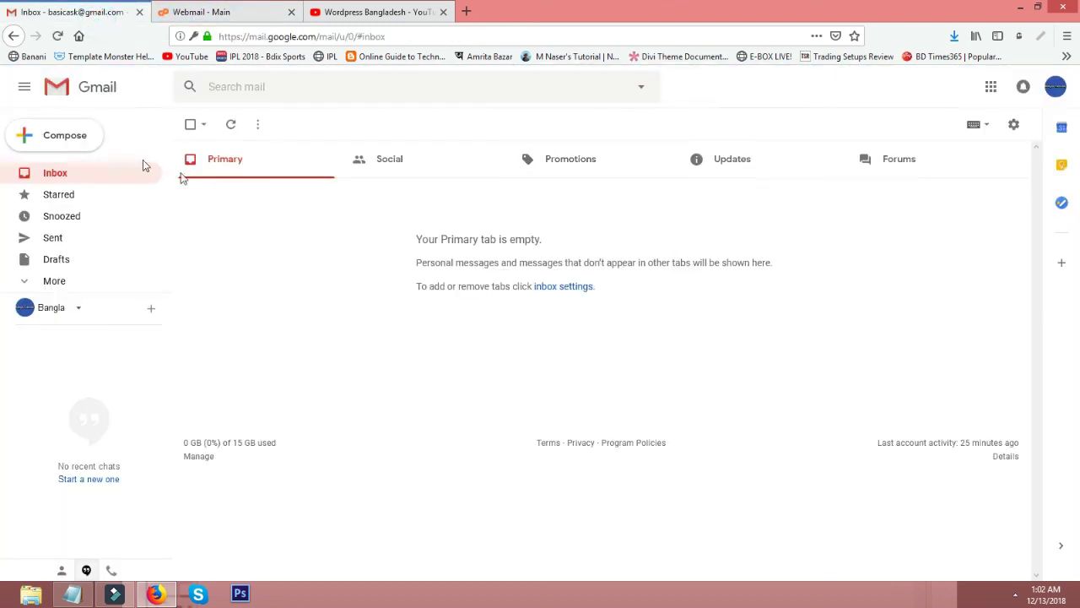
click(82, 145)
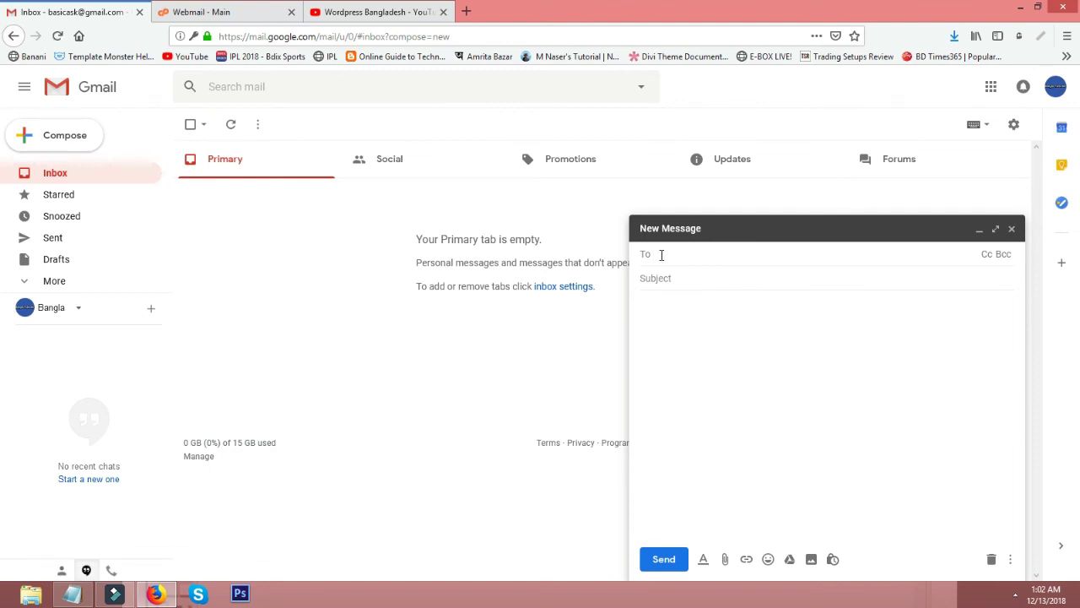
key(ctrl+v)
click(692, 282)
text(hell)
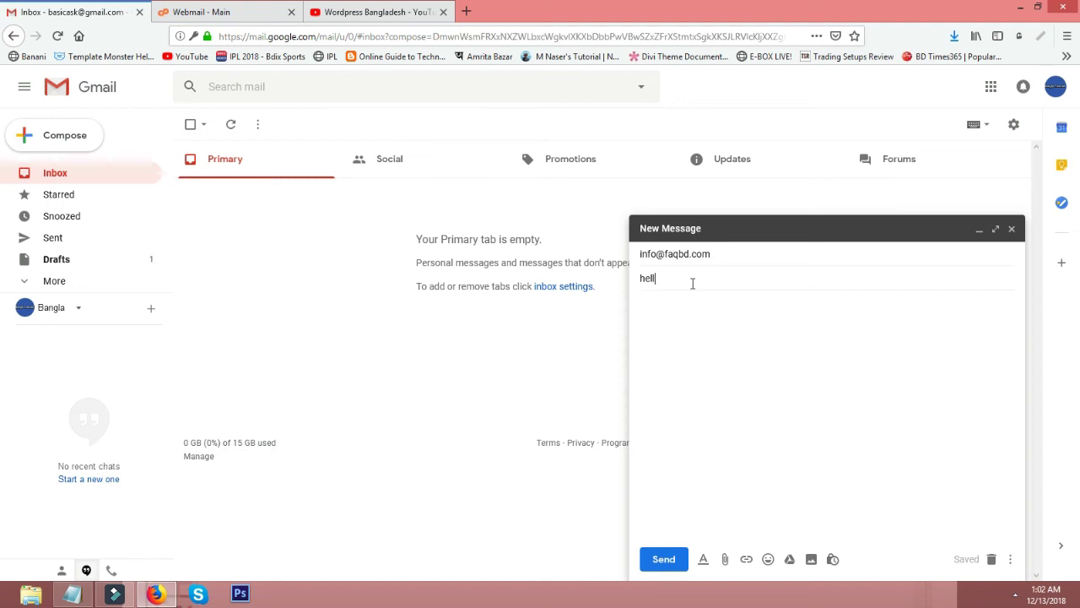
text(o how are you today)
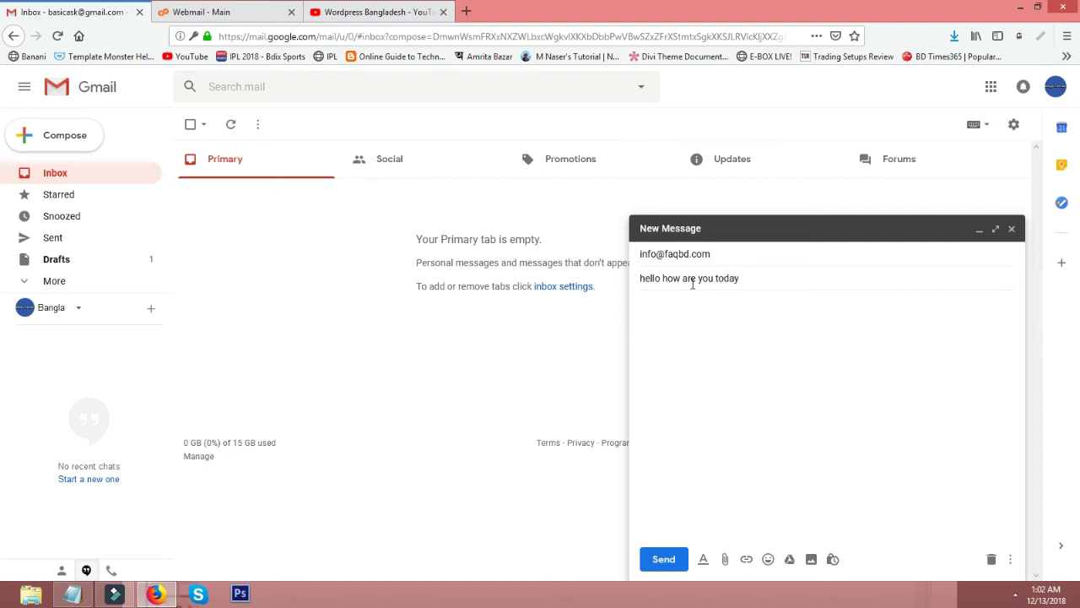
Write the body as "dear", "hello how are you today?" copied from the subject, and "thanks", separated by blank lines, and send the email.
key(ctrl+a)
click(718, 322)
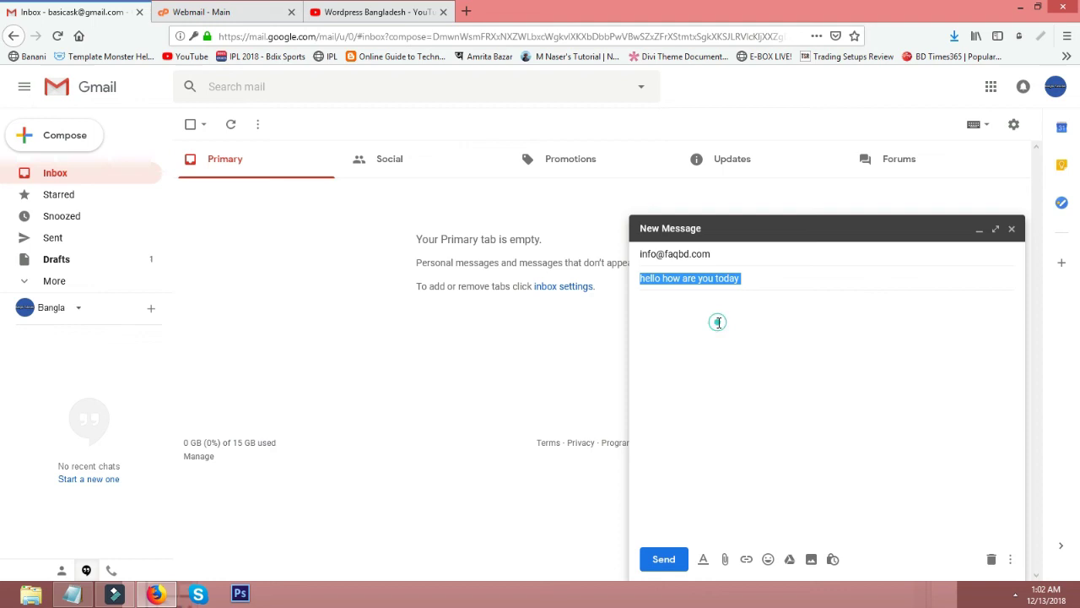
text(dear)
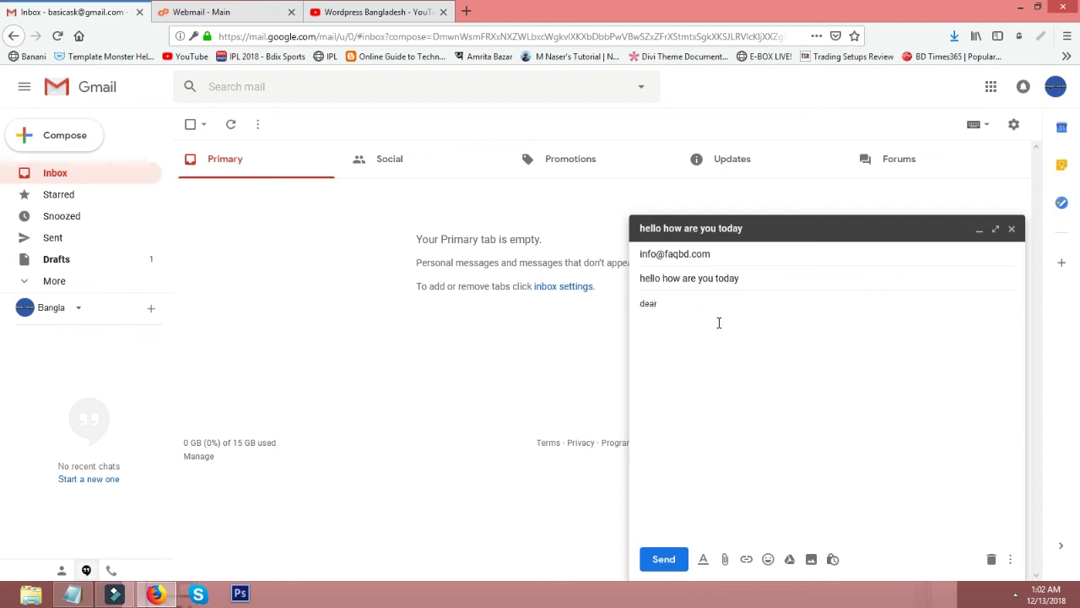
key(Return)
key(Return)
key(ctrl+v)
text(thanks)
key(Return)
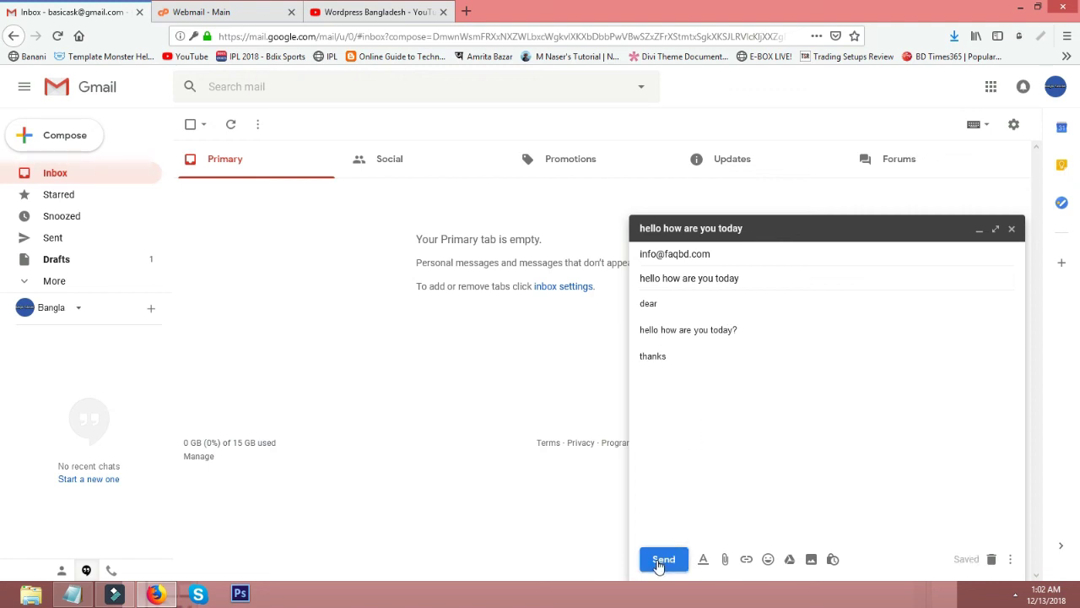
click(664, 560)
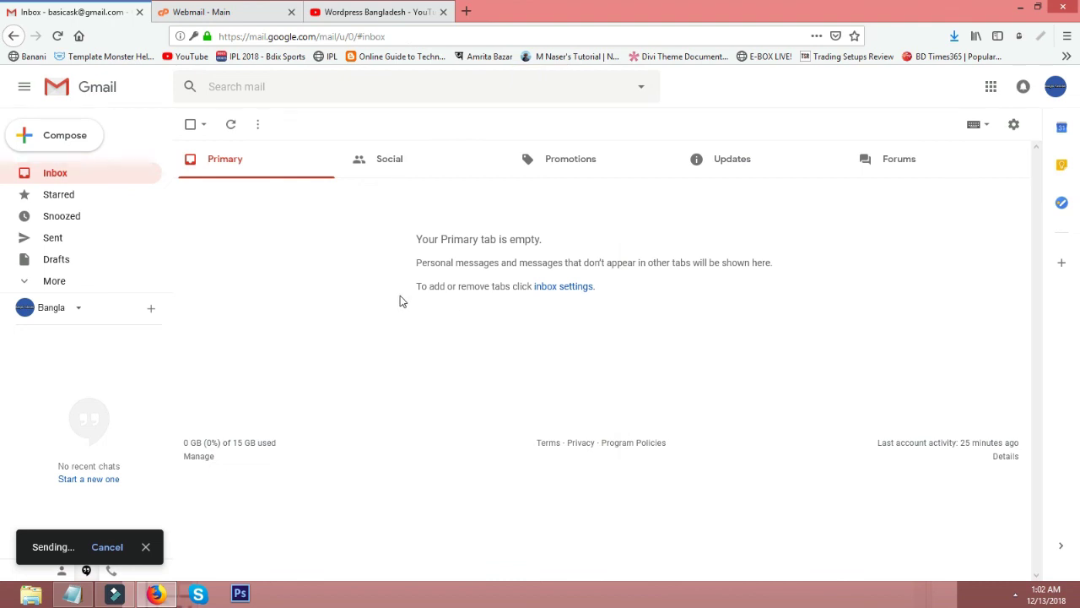
Check the Gmail inbox, switch to Roundcube webmail and reload its inbox until the test email has arrived.
click(53, 175)
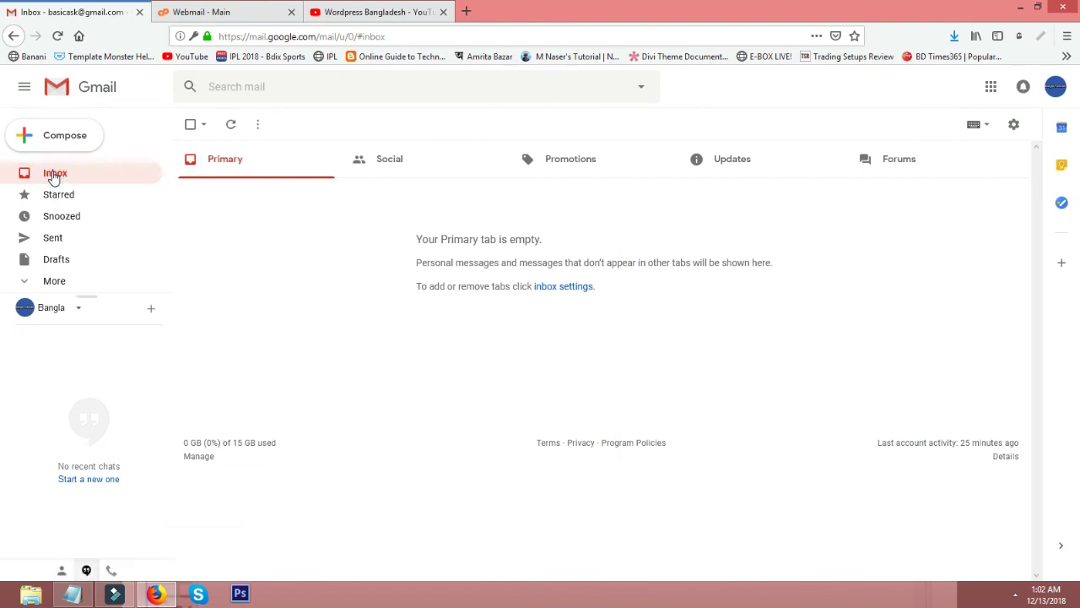
click(213, 22)
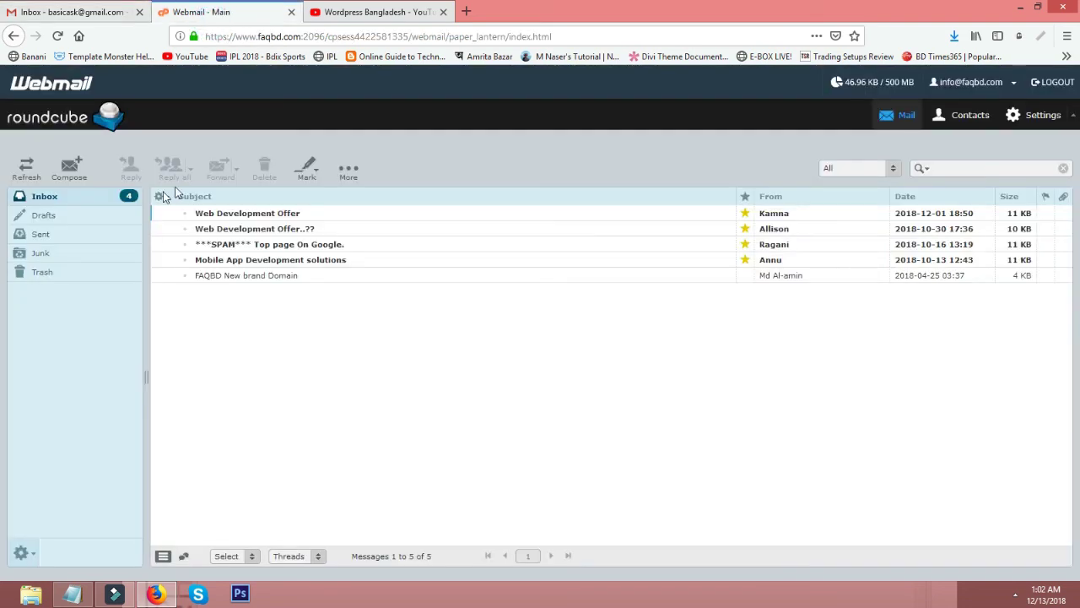
click(38, 200)
click(38, 200)
click(40, 200)
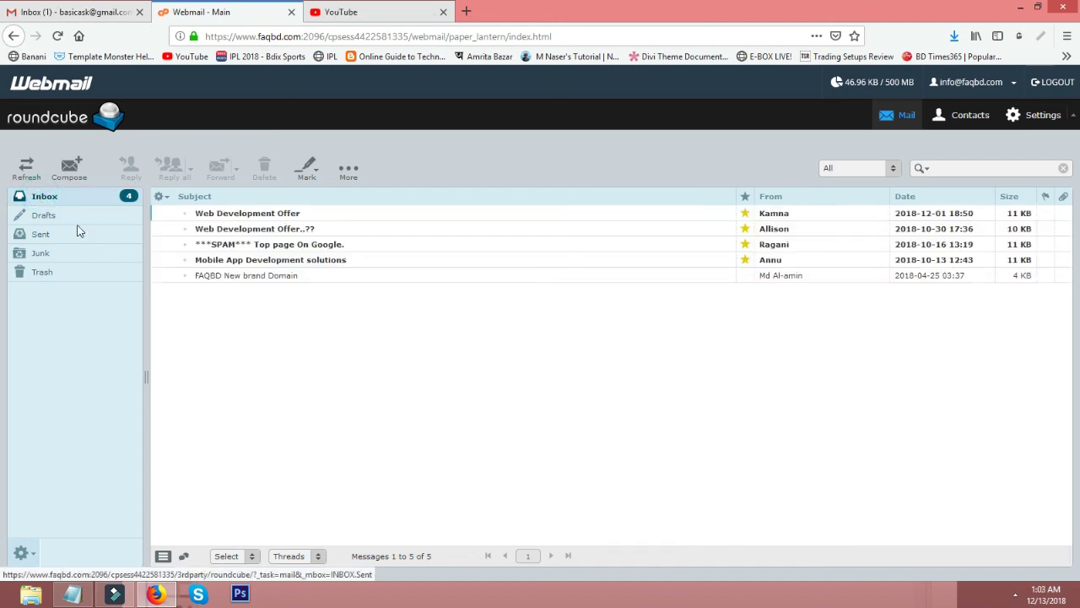
click(48, 200)
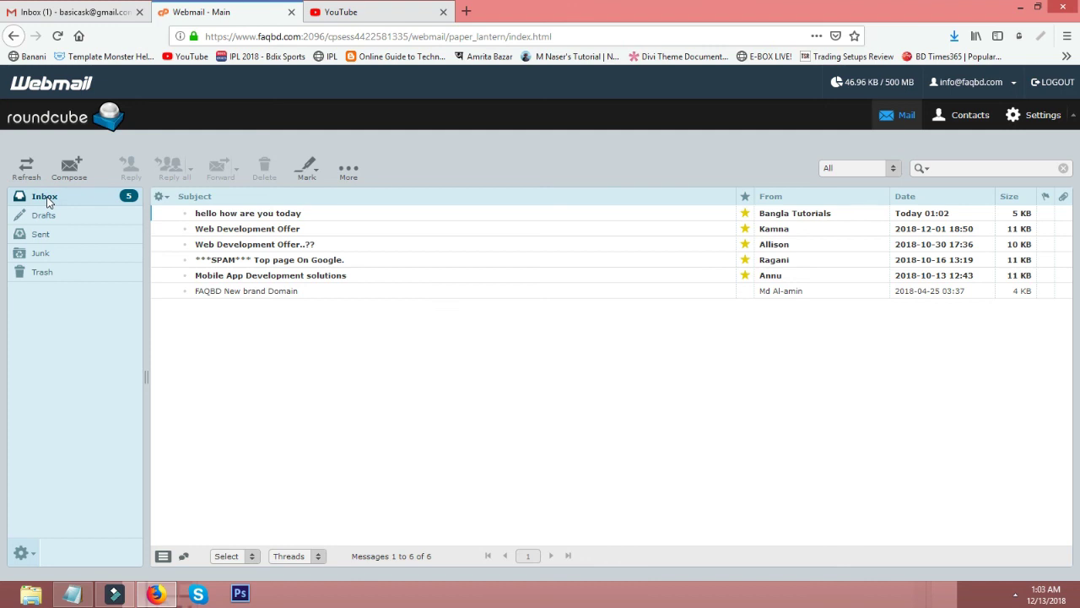
click(51, 200)
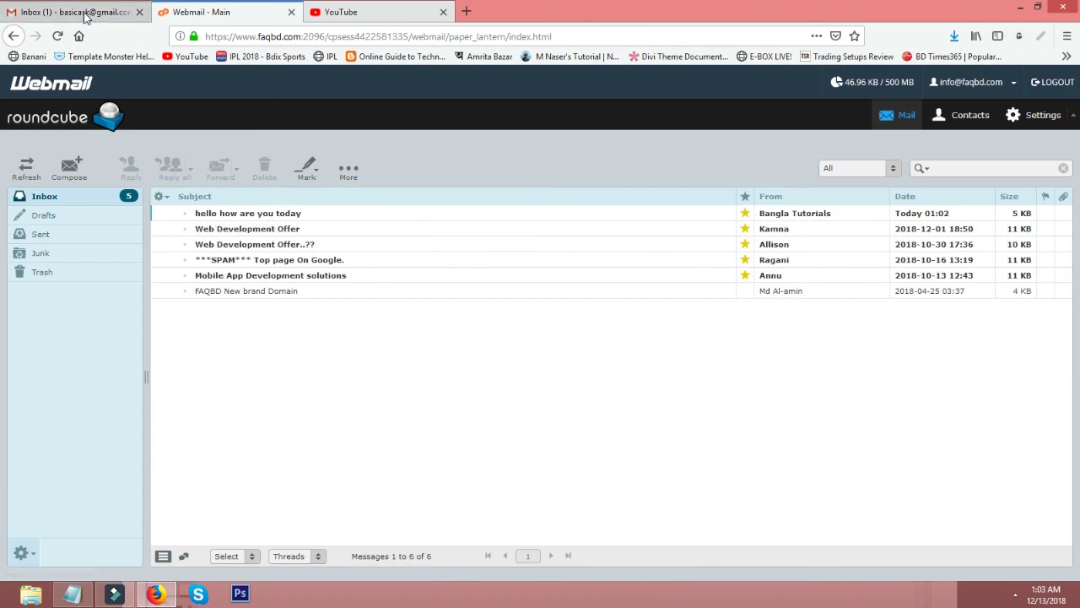
Back in Gmail, open the automatic reply "Thanks For Your Email" to read it and return to the inbox.
click(86, 14)
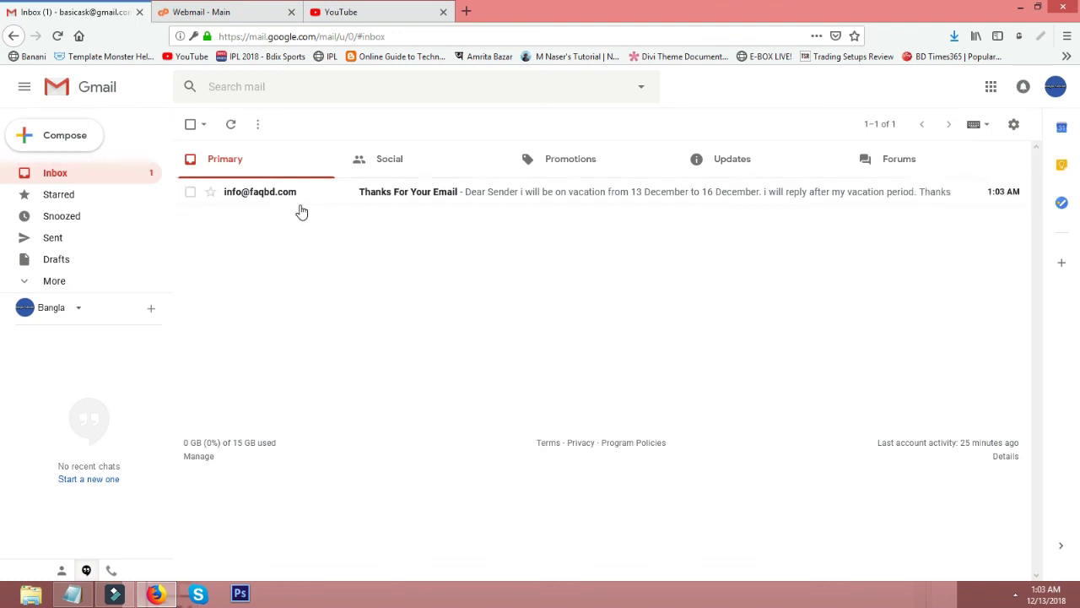
click(401, 196)
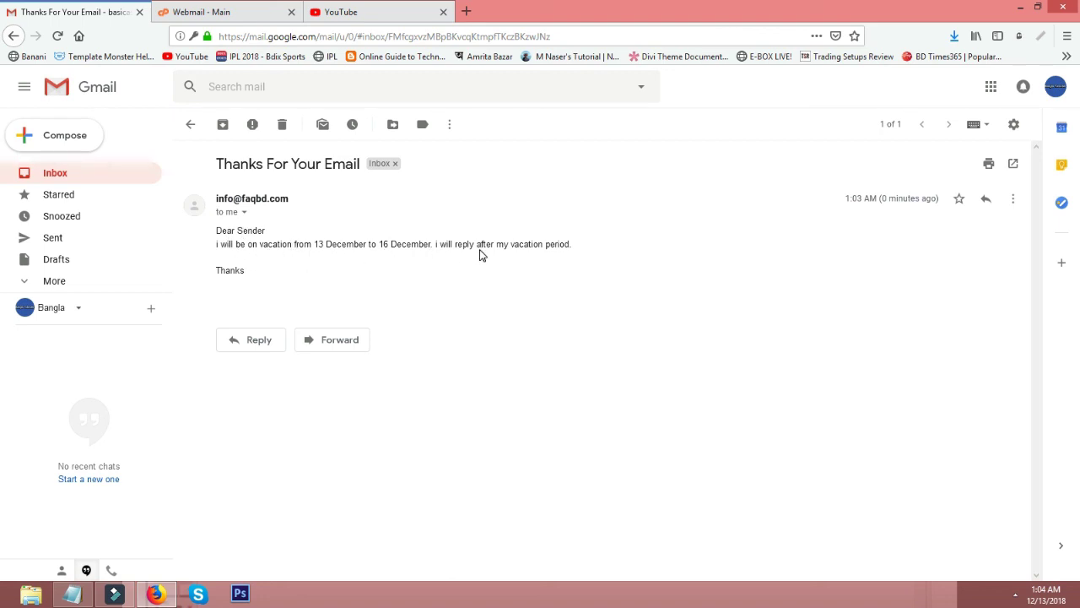
click(47, 174)
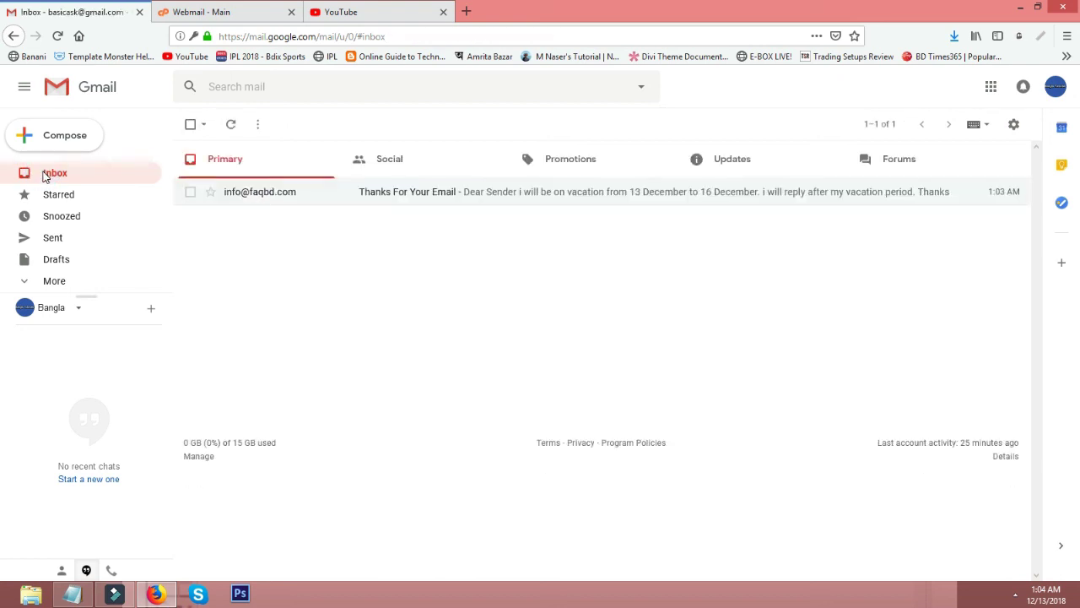
Switch to the untitled Notepad note headed "How to Setup Email Autoresponders".
click(72, 594)
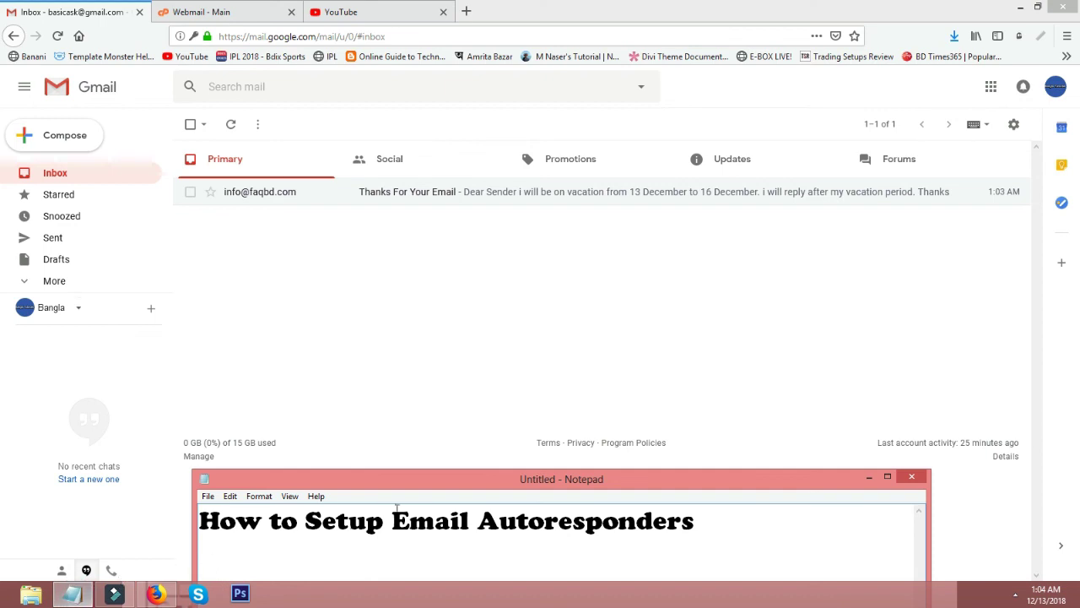